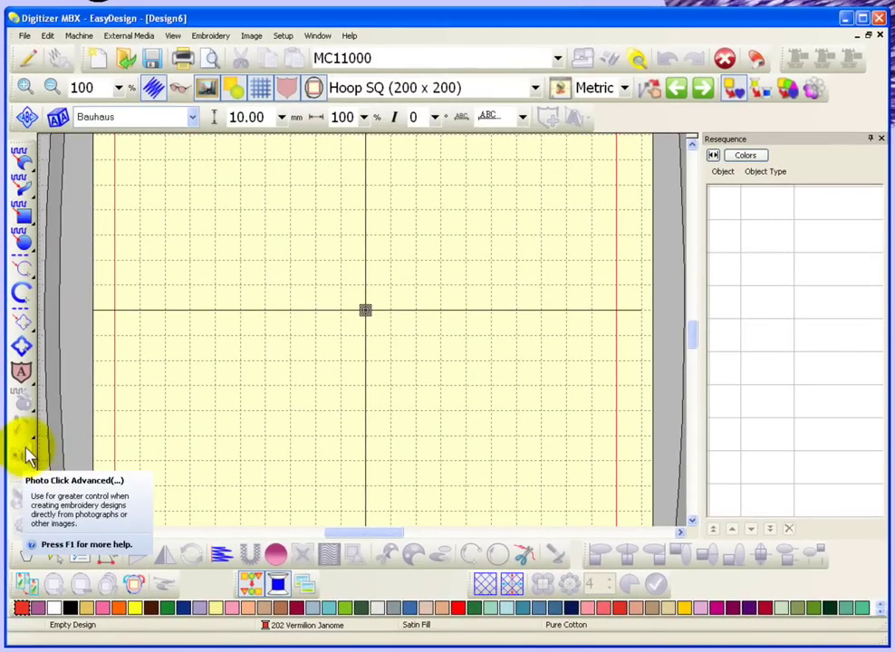
# Insert Photo_Click_Image from My Documents > Embroidery Album into the empty design.
pyautogui.click(253, 38)
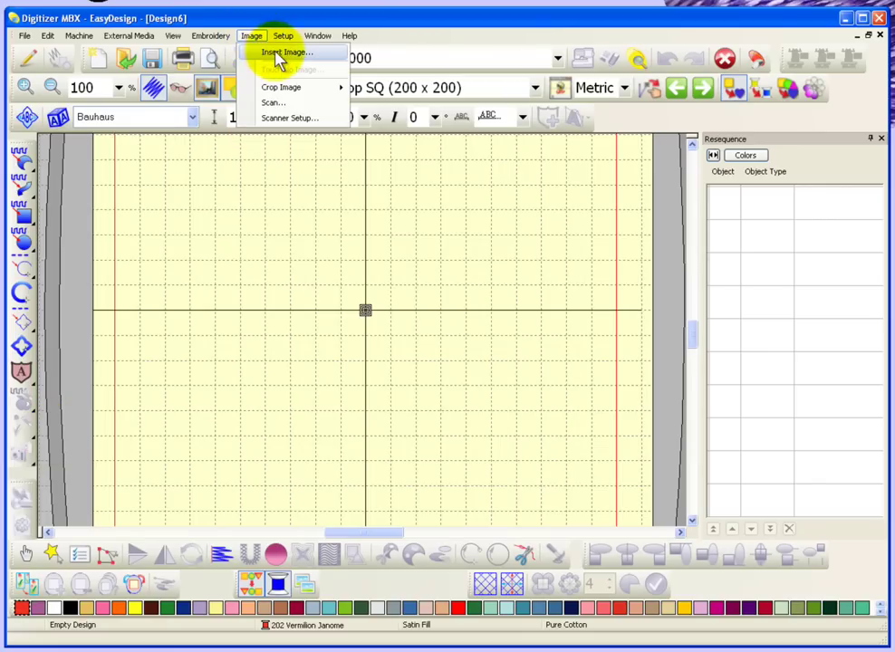
pyautogui.click(276, 52)
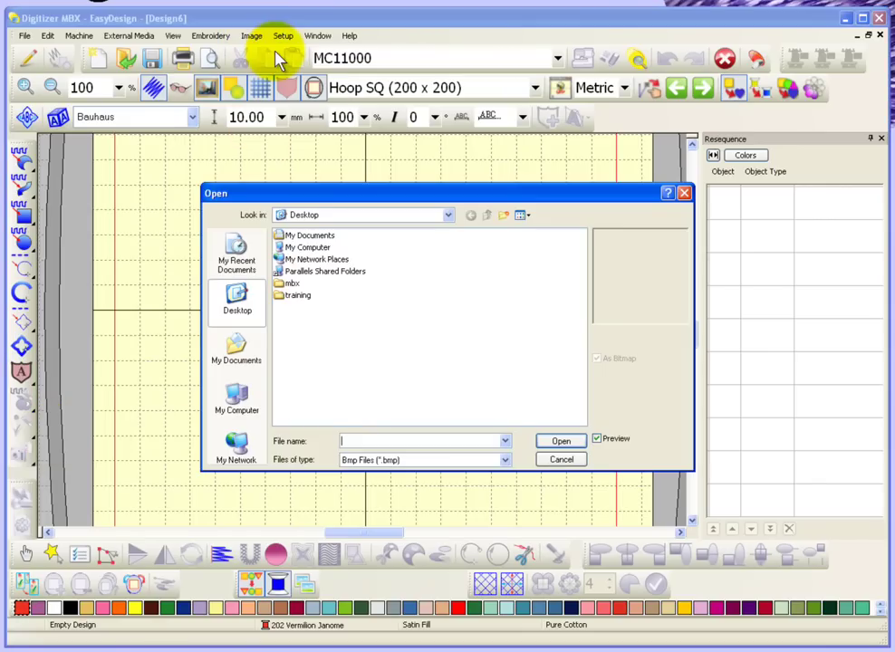
pyautogui.click(247, 360)
pyautogui.doubleClick(317, 296)
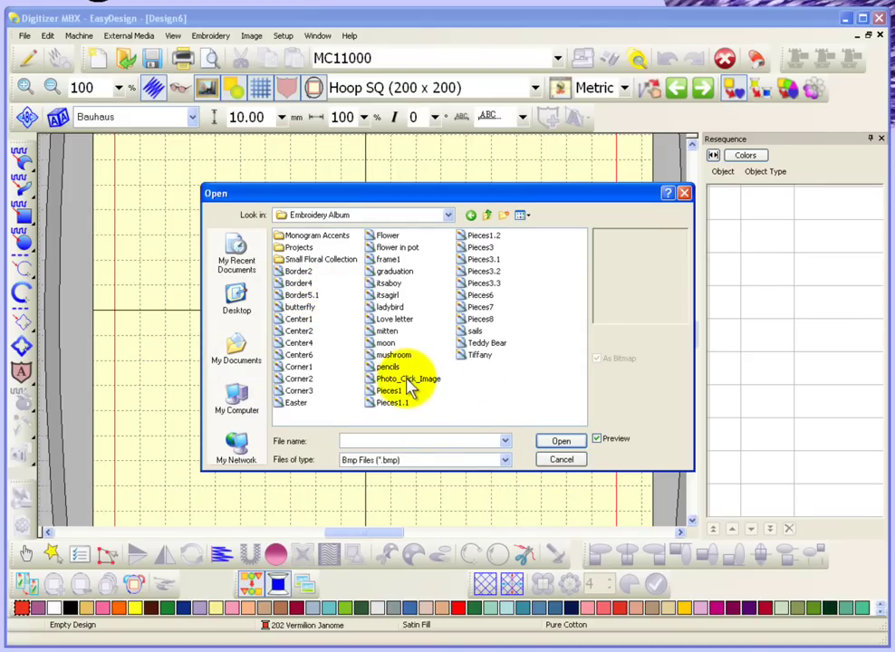
pyautogui.click(405, 378)
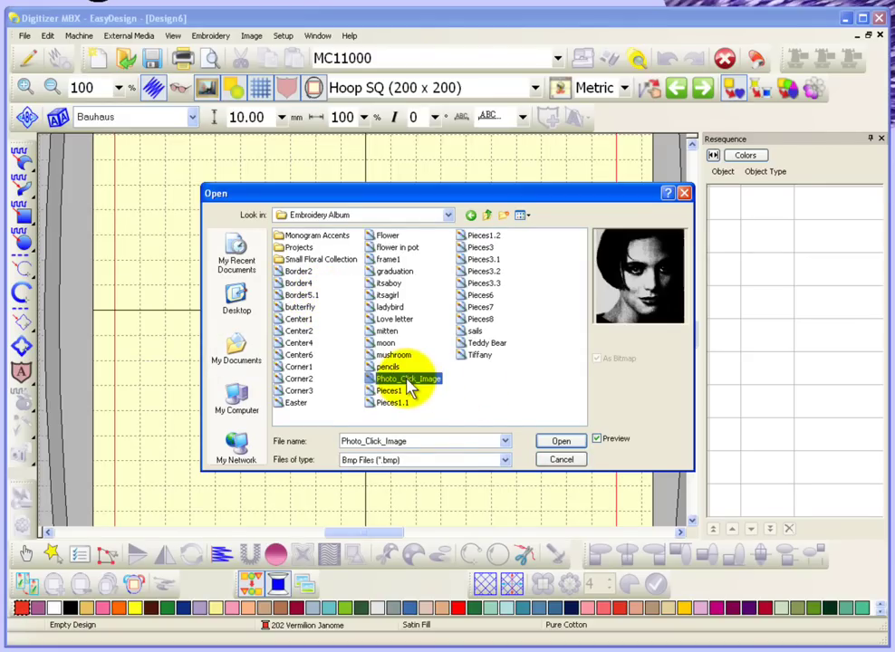
pyautogui.click(561, 443)
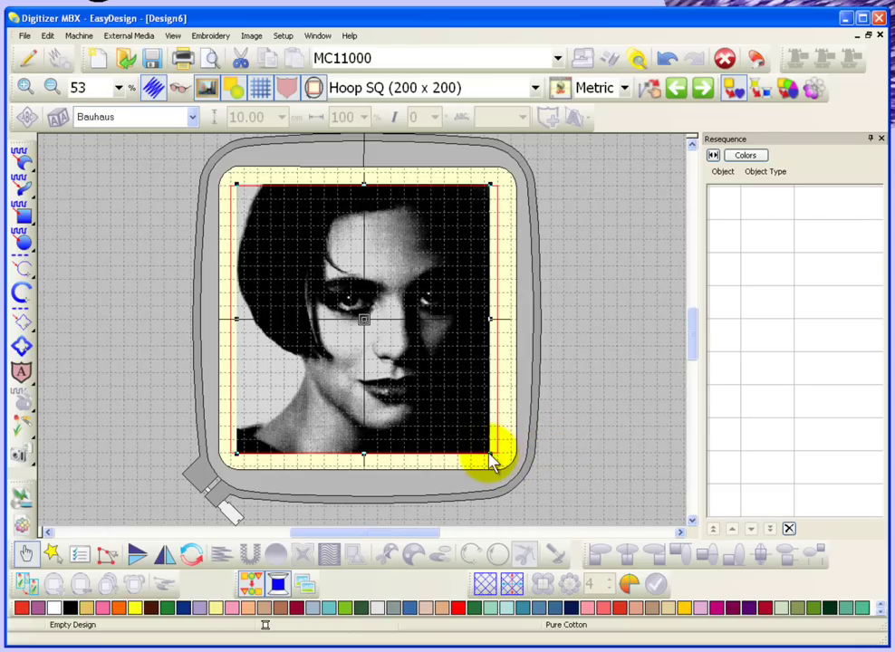
# Scale the woman's photo down from its corner and drag it to the hoop centre.
pyautogui.moveTo(490, 460); pyautogui.dragTo(428, 387)
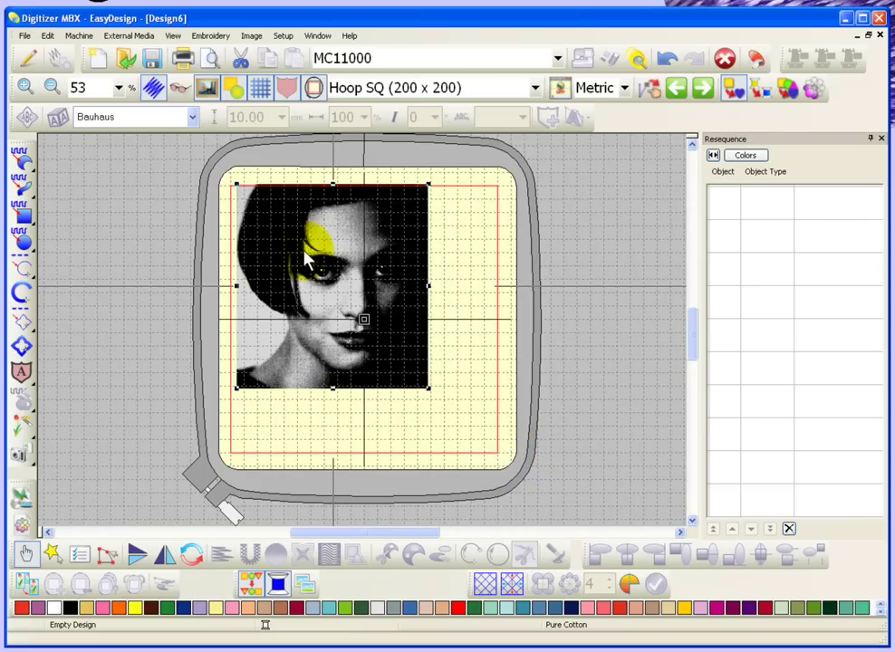
pyautogui.moveTo(306, 260); pyautogui.dragTo(350, 291)
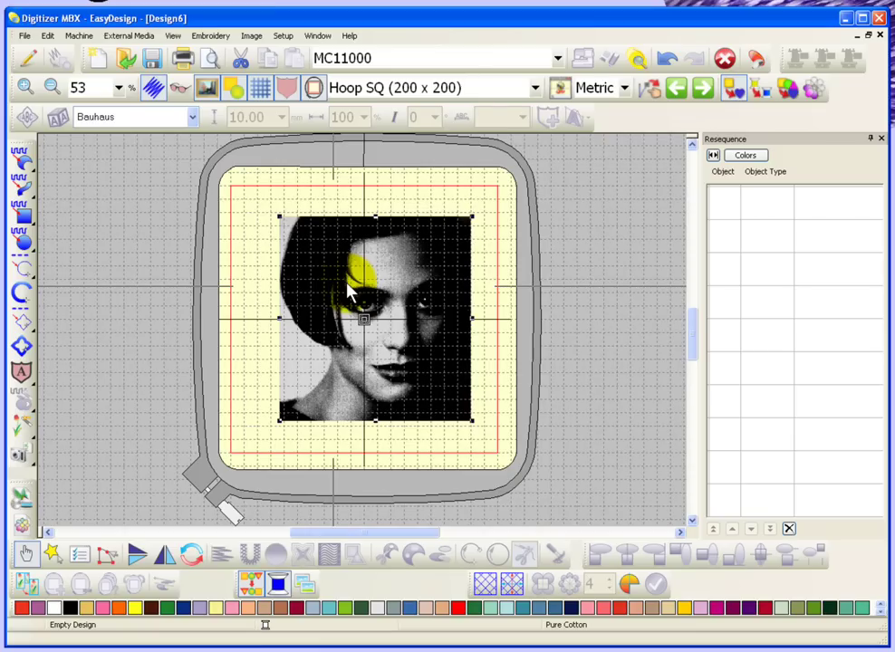
# Start the Photo Click tool, cancel its settings, and bring up its flyout options.
pyautogui.click(20, 454)
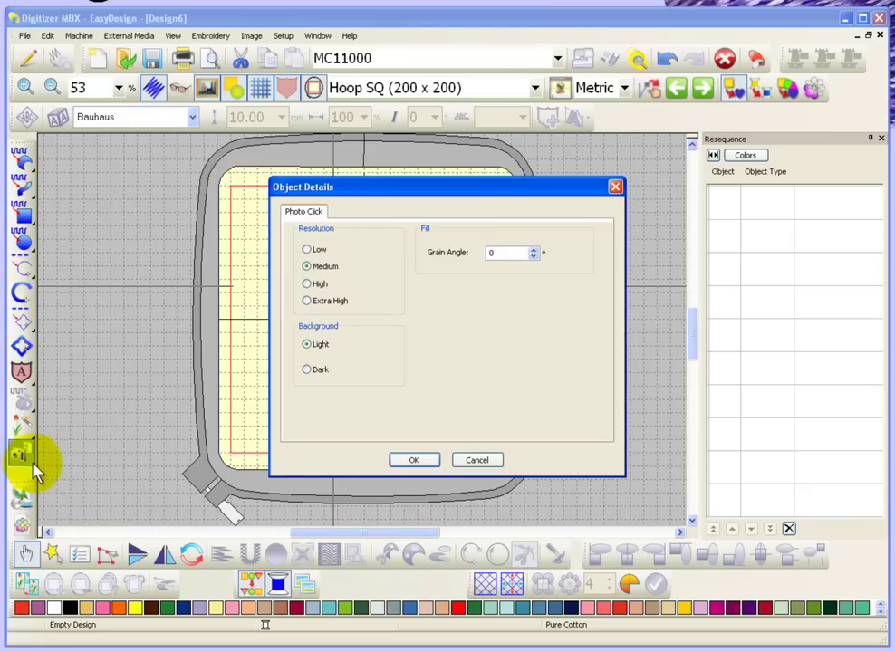
pyautogui.click(477, 462)
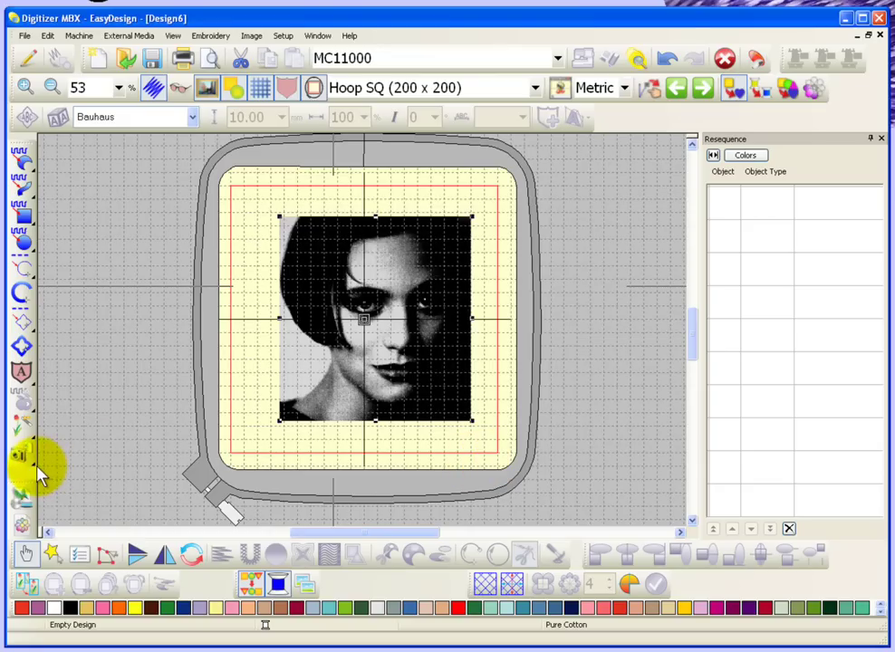
pyautogui.moveTo(37, 467)
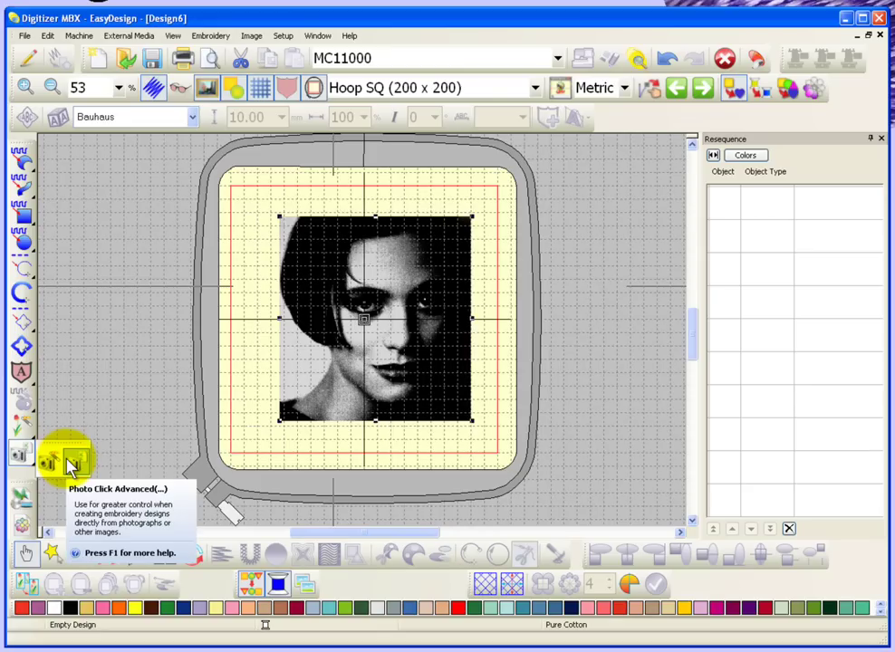
# Run Photo Click Advanced with Medium resolution, Light background and grain angle 0.
pyautogui.click(73, 462)
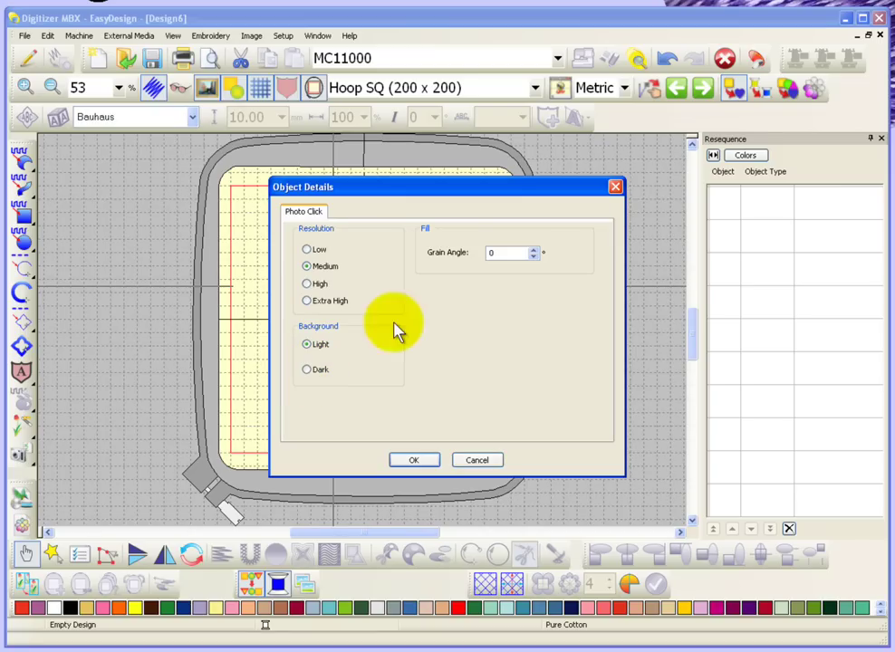
pyautogui.doubleClick(497, 253)
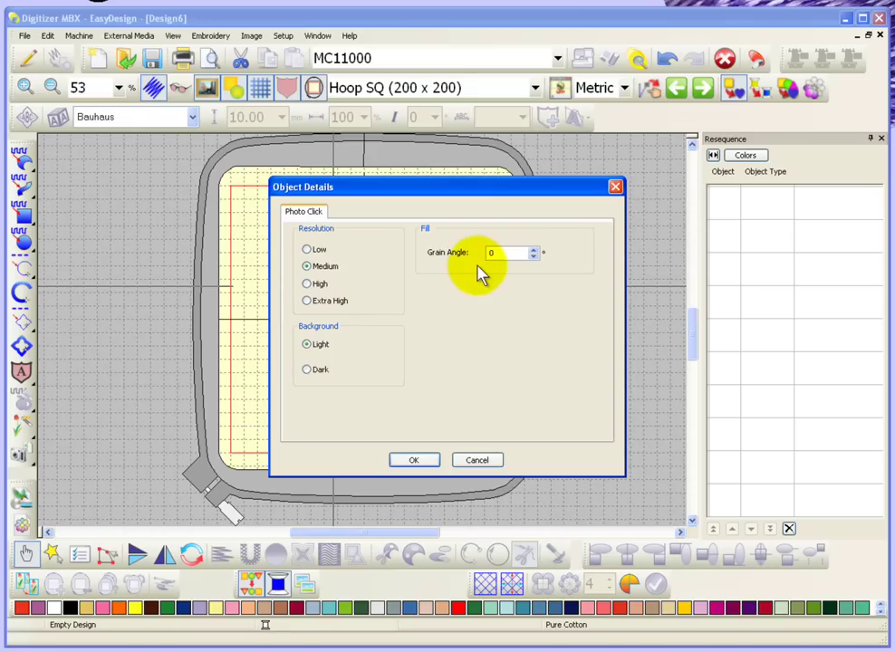
pyautogui.click(413, 461)
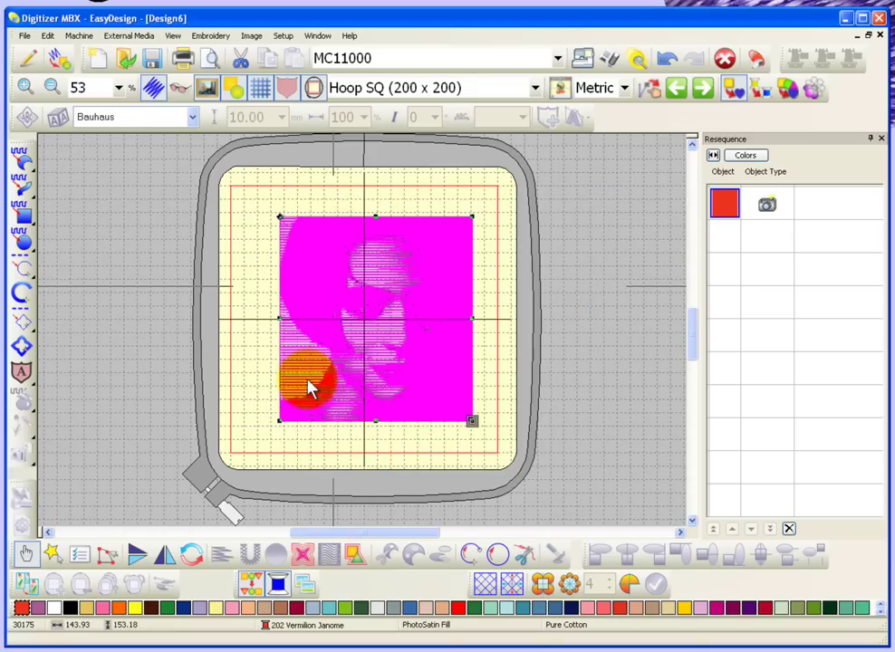
# Deselect the stitch object, zoom into the woman's face, and switch to realistic stitch view.
pyautogui.click(250, 290)
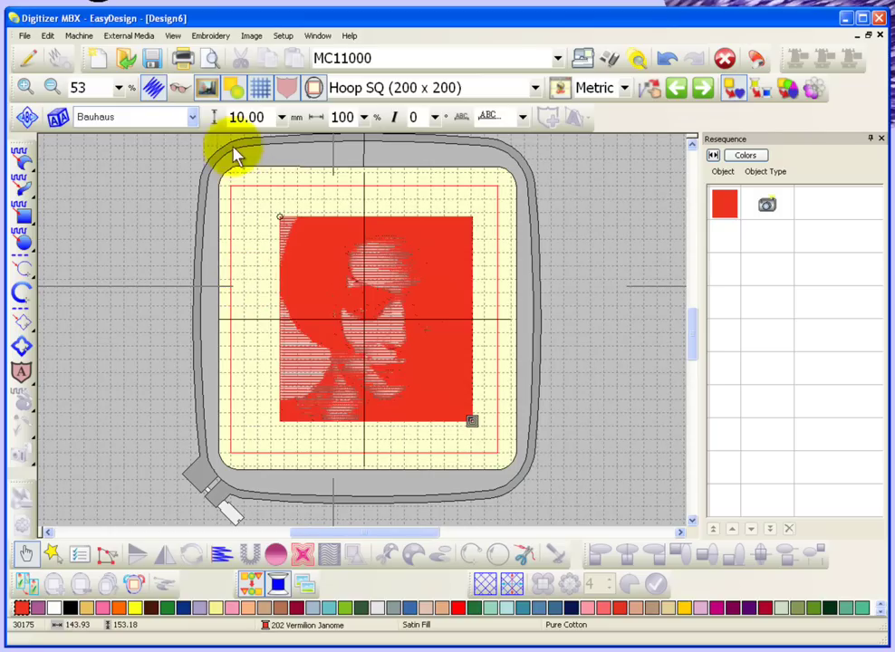
pyautogui.click(276, 262)
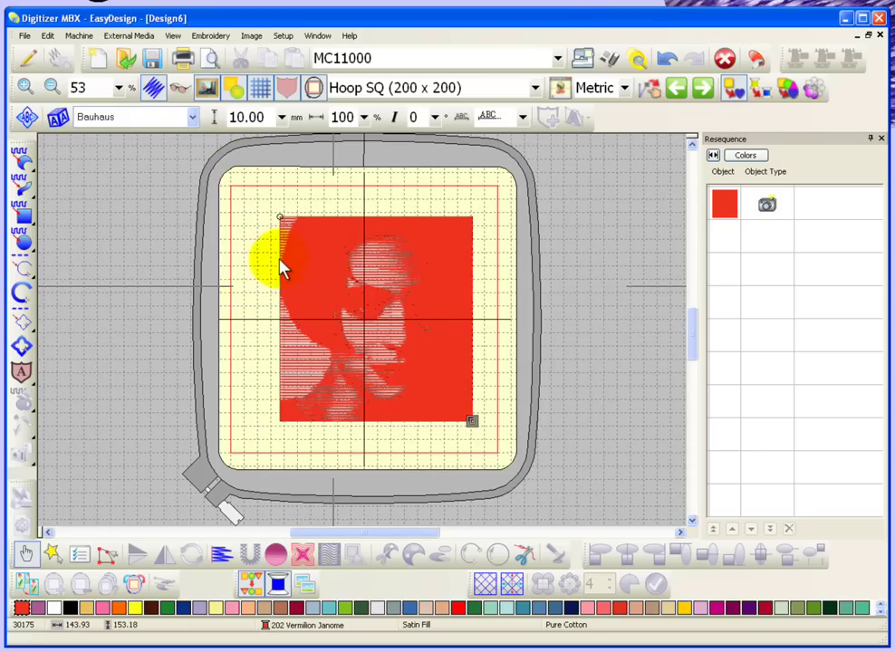
pyautogui.press('z')
pyautogui.moveTo(276, 263); pyautogui.dragTo(464, 365)
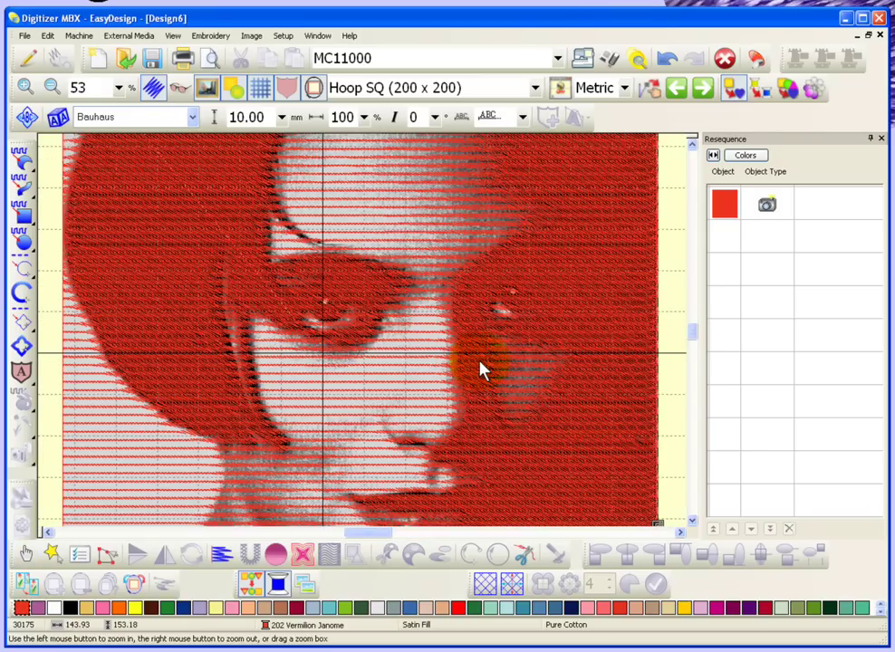
pyautogui.click(177, 89)
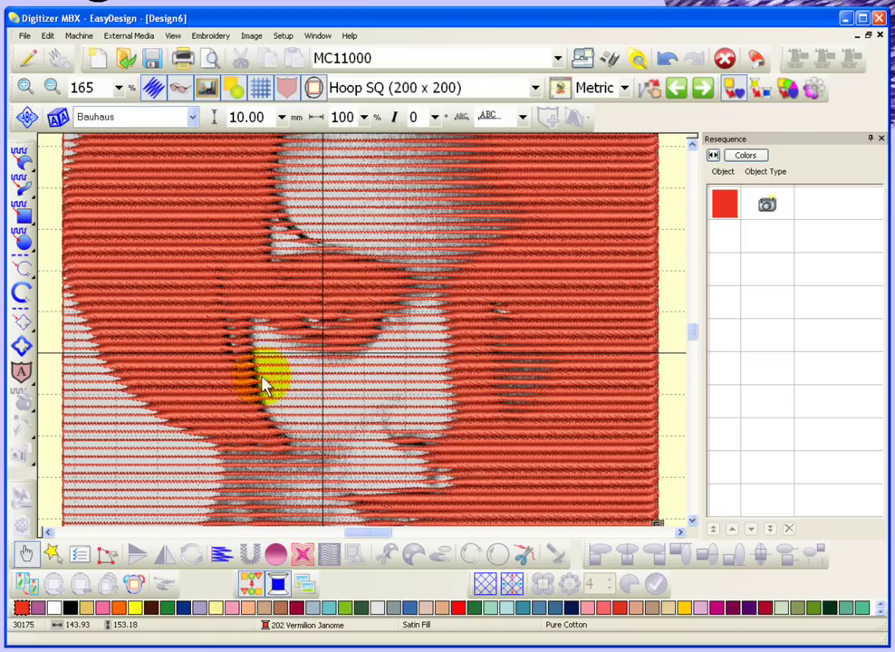
# Change the photo object's Photo Click settings to High resolution and grain angle 45.
pyautogui.doubleClick(178, 393)
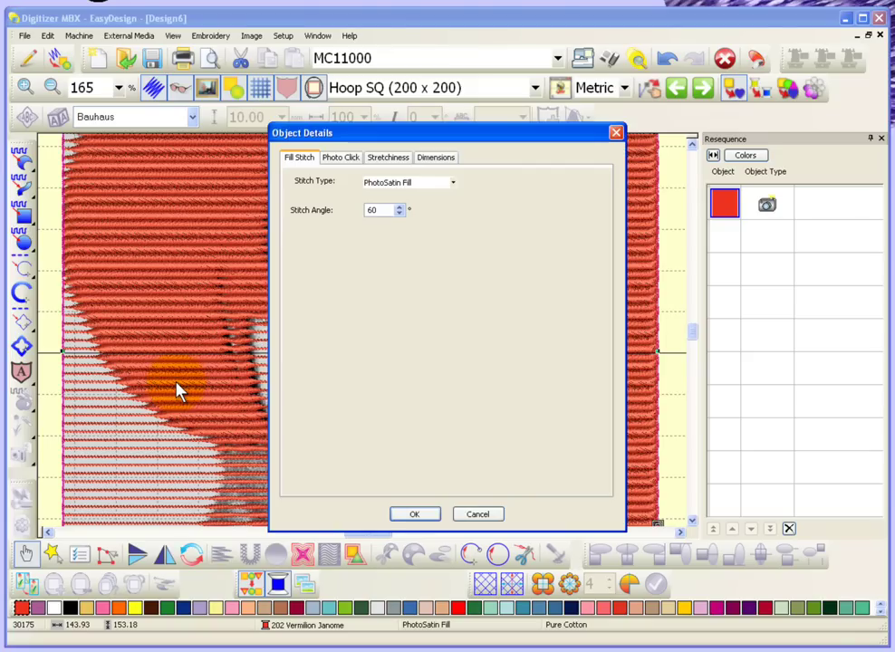
pyautogui.click(342, 159)
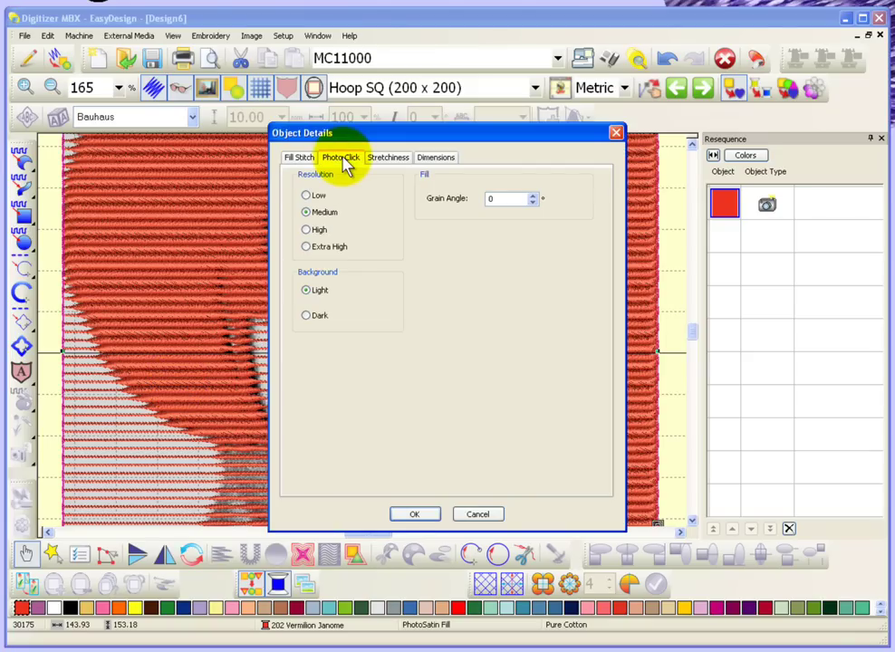
pyautogui.click(307, 230)
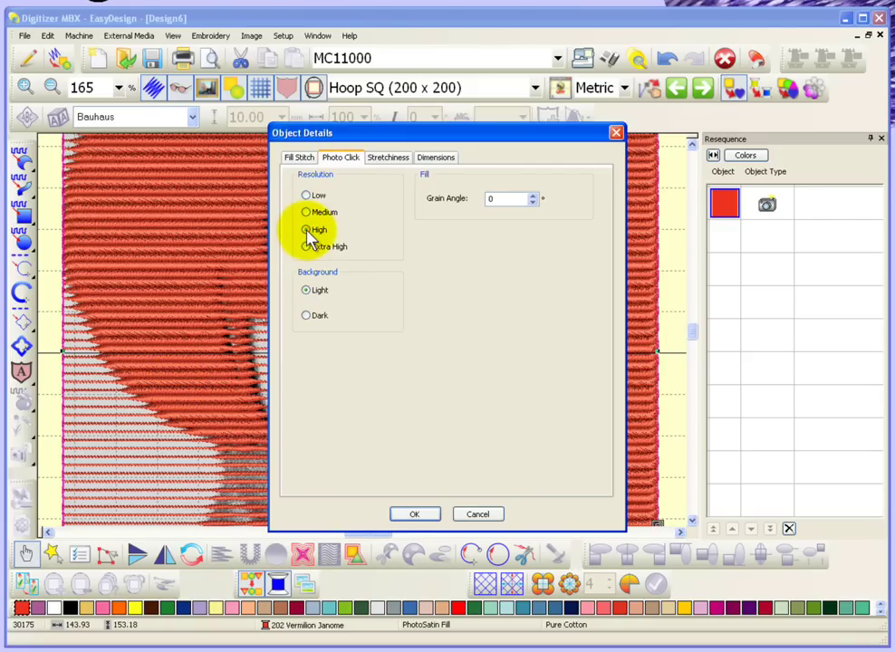
pyautogui.doubleClick(503, 198)
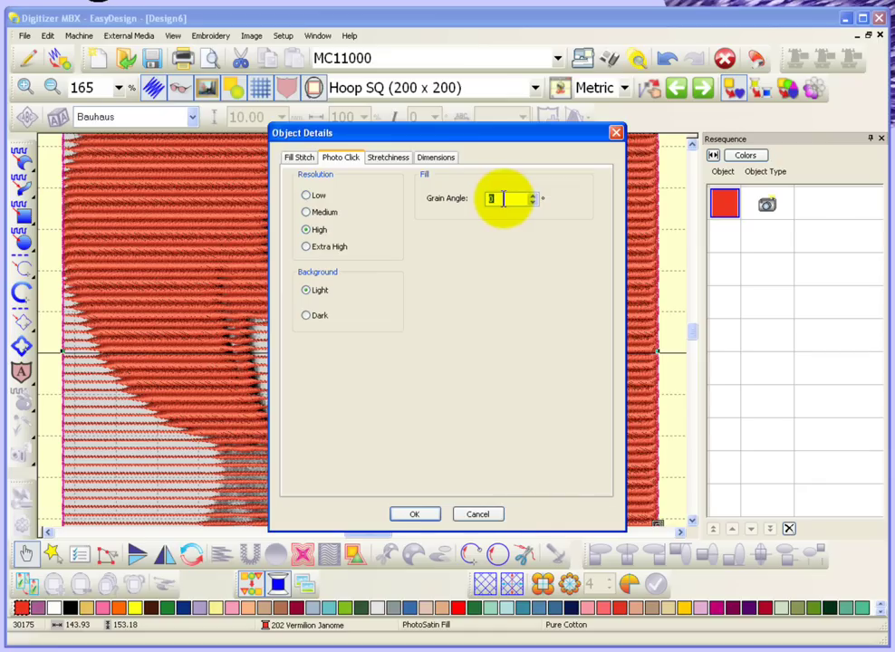
pyautogui.write('45')
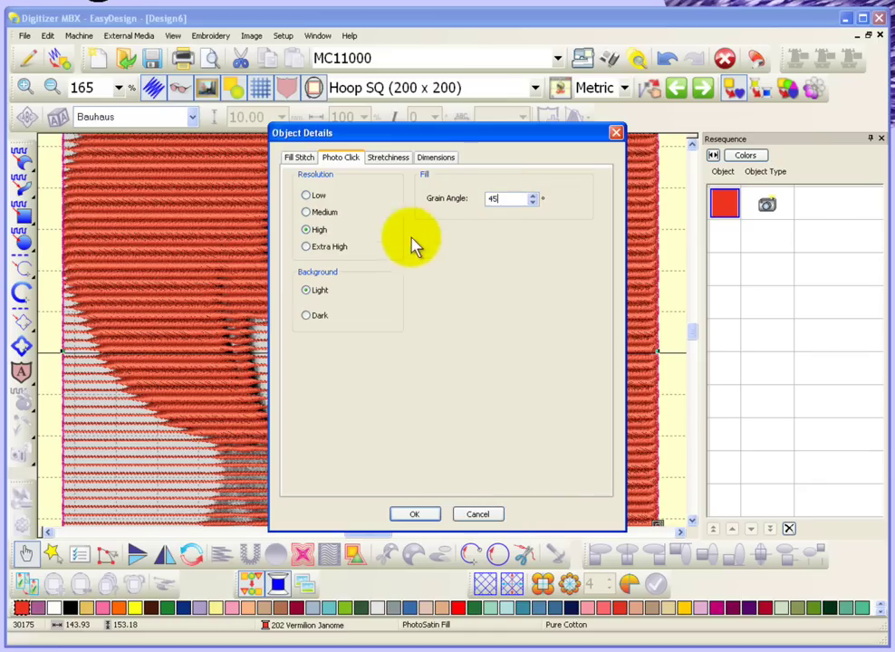
pyautogui.click(412, 516)
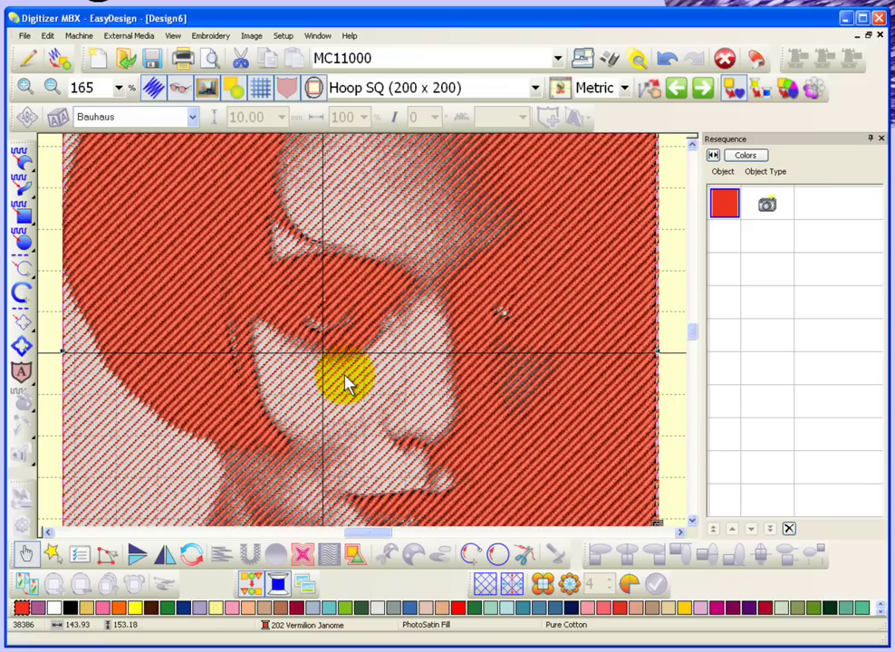
# Zoom out, deselect the stitched photo, and start a new blank design.
pyautogui.hotkey('shift', 'z')
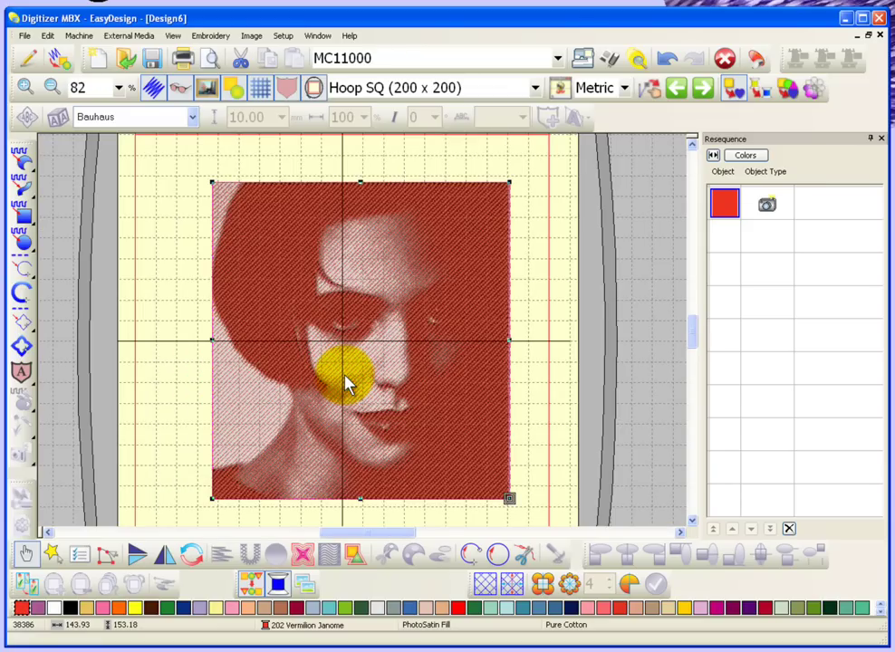
pyautogui.click(175, 252)
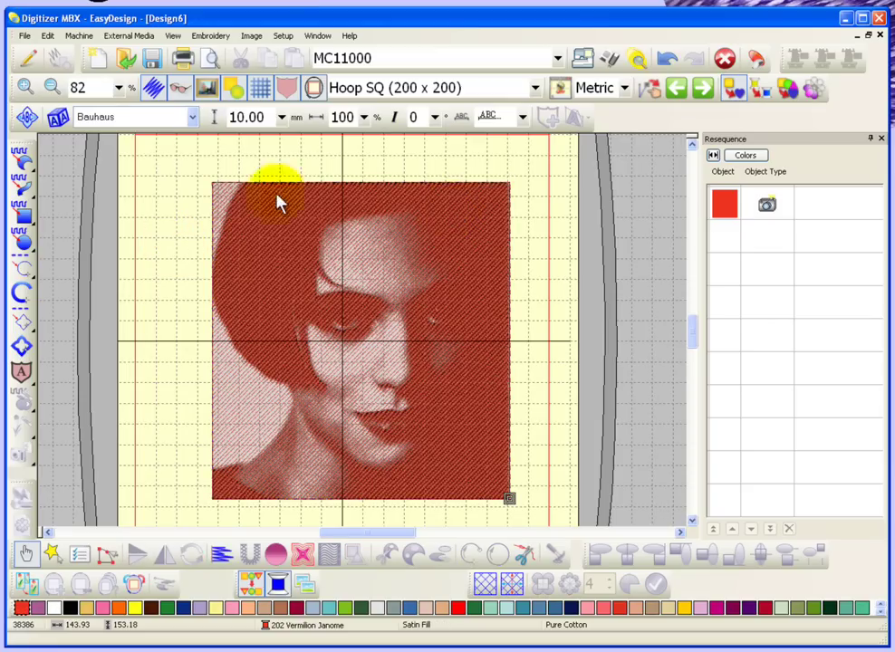
pyautogui.click(98, 60)
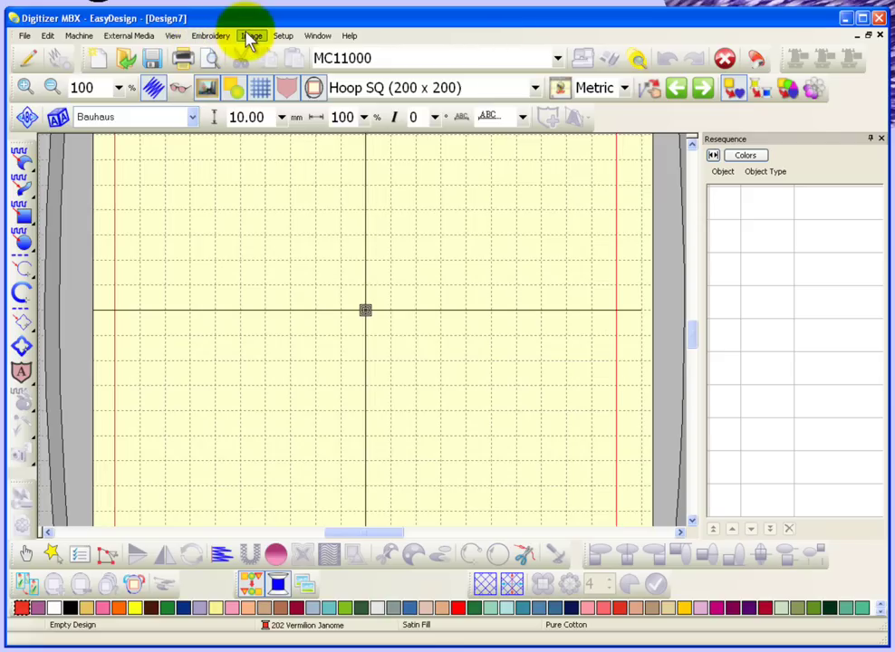
# Insert the graduation picture into the new design's hoop.
pyautogui.click(249, 36)
pyautogui.click(280, 51)
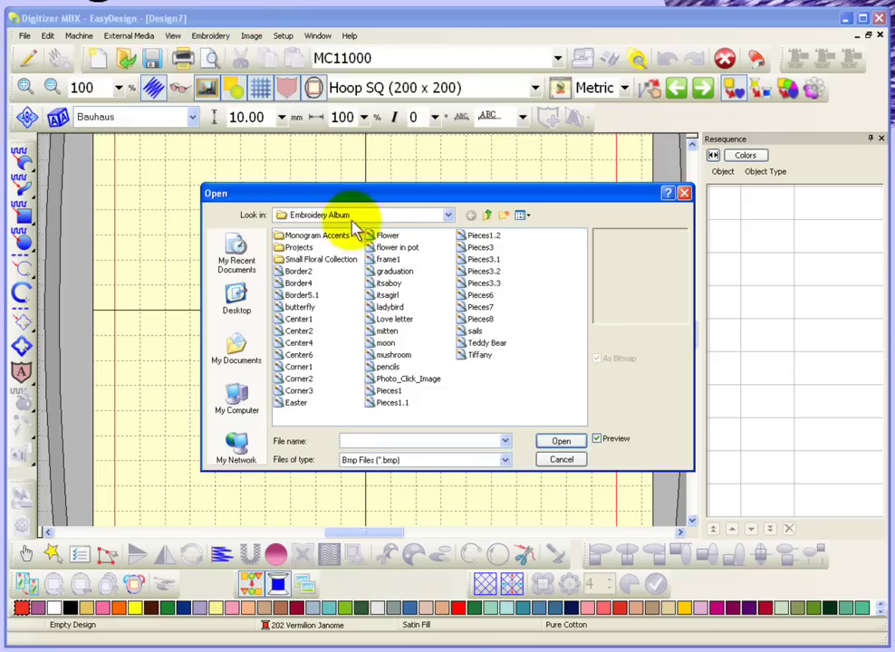
pyautogui.click(394, 271)
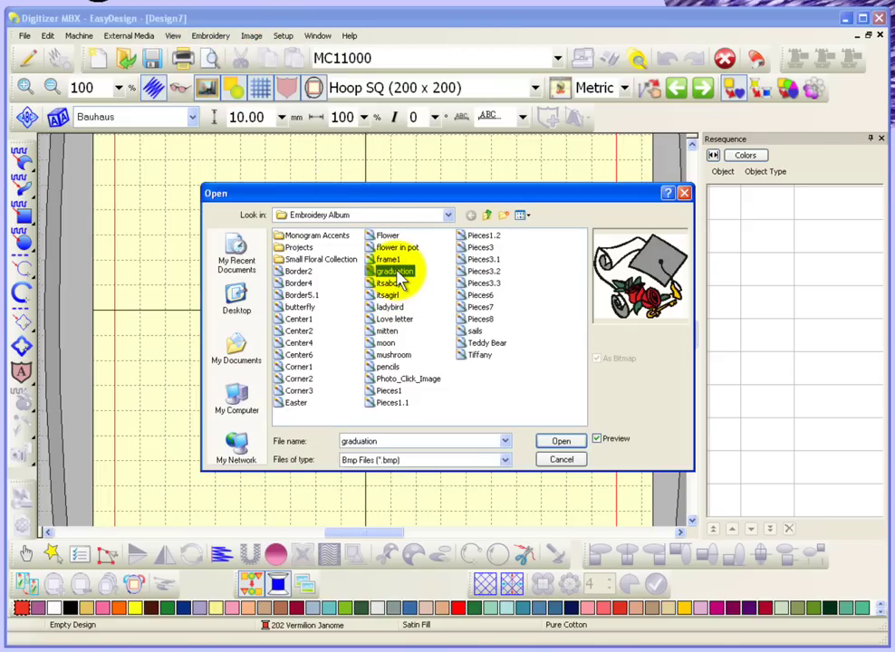
pyautogui.click(556, 439)
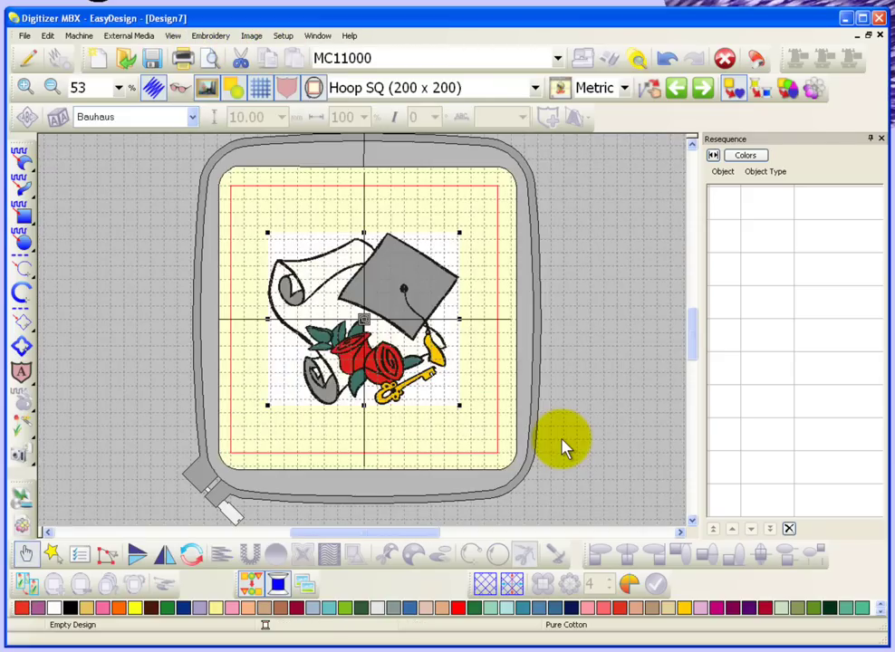
# Convert the graduation picture with Photo Click at Medium resolution and Light background.
pyautogui.click(21, 453)
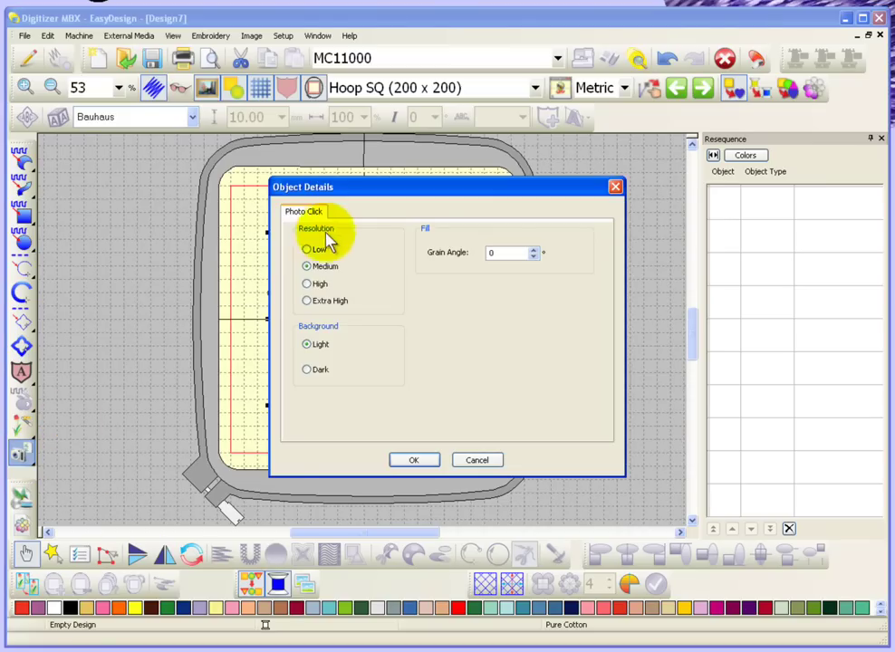
pyautogui.moveTo(387, 187); pyautogui.dragTo(342, 148)
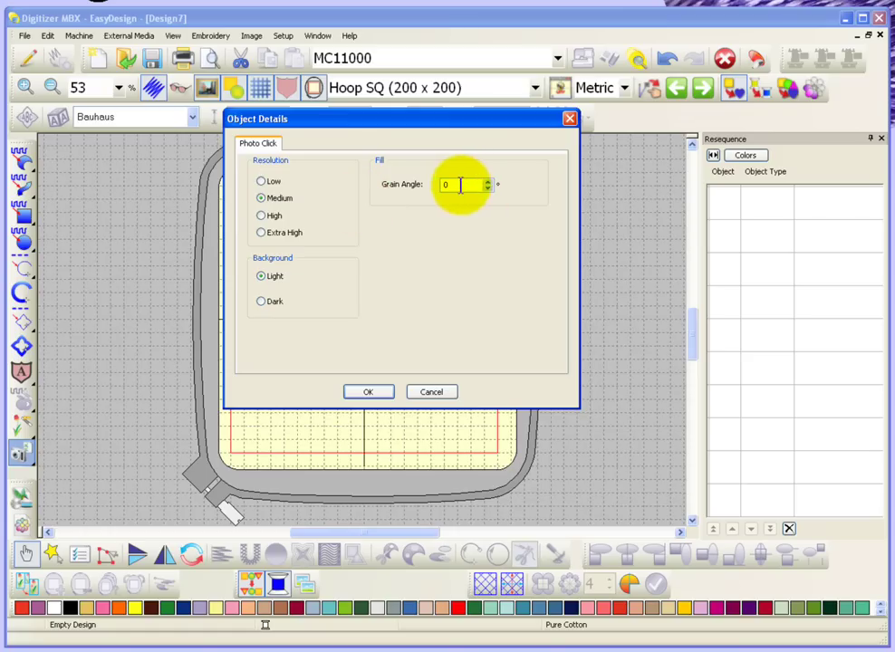
pyautogui.click(371, 395)
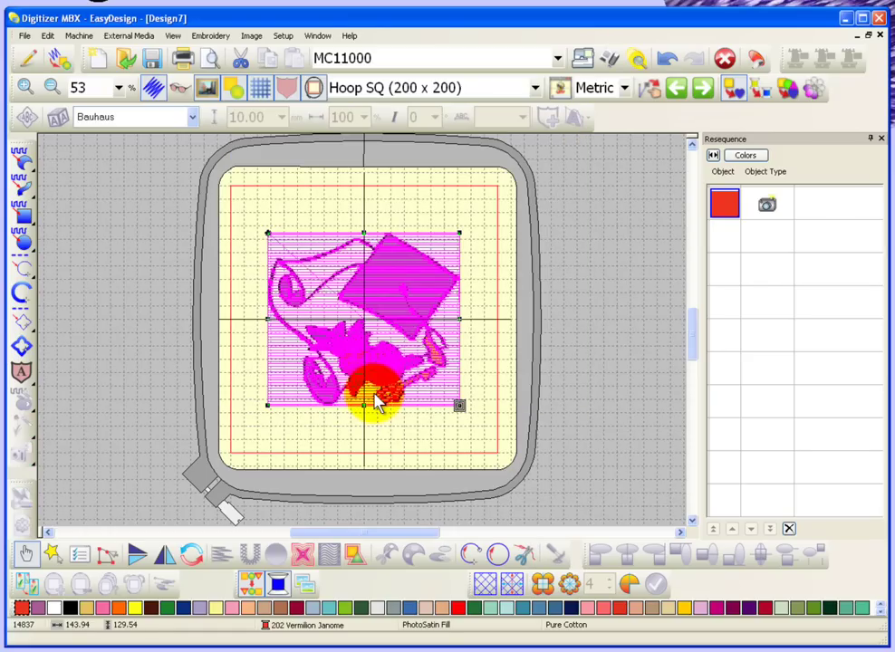
# View the graduation stitches realistically at 200%, return to 100%, then show stitches only.
pyautogui.click(373, 415)
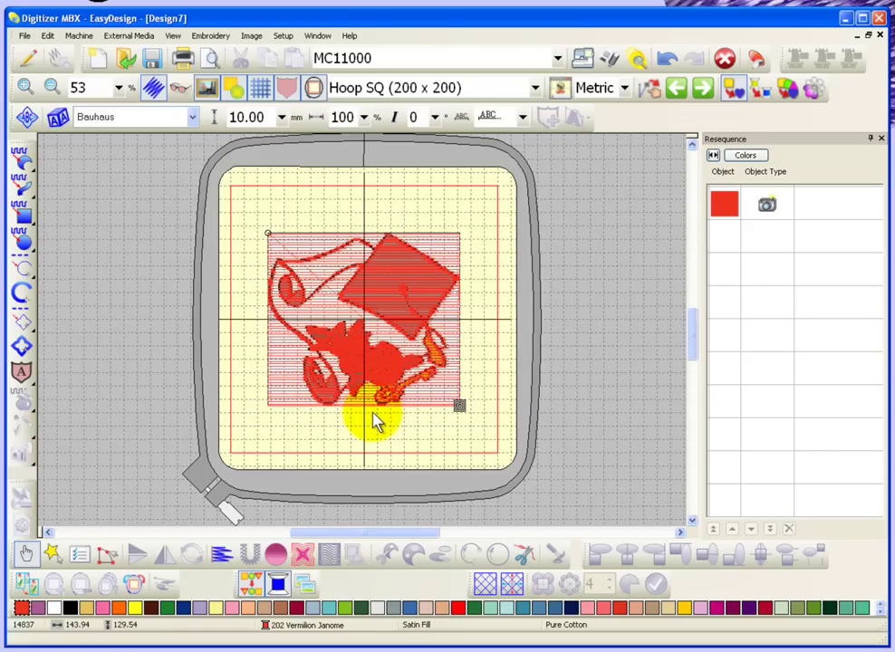
pyautogui.click(181, 90)
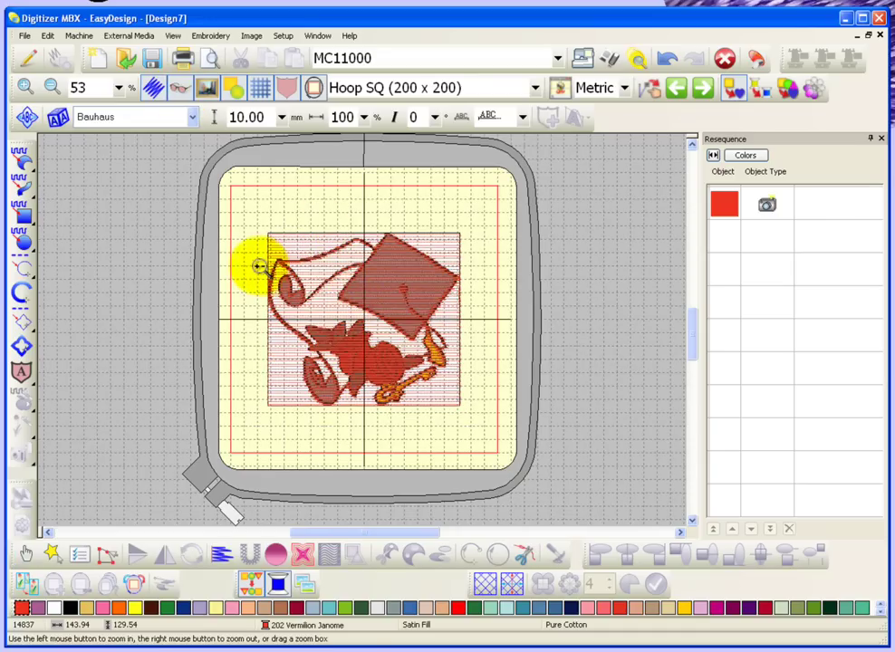
pyautogui.click(422, 342)
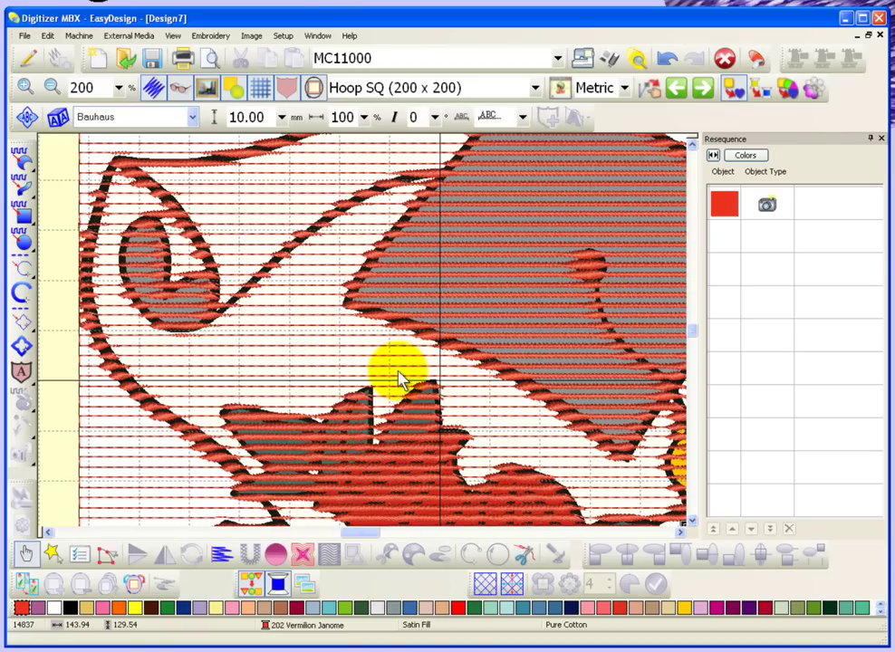
pyautogui.scroll(-1, 399, 376)
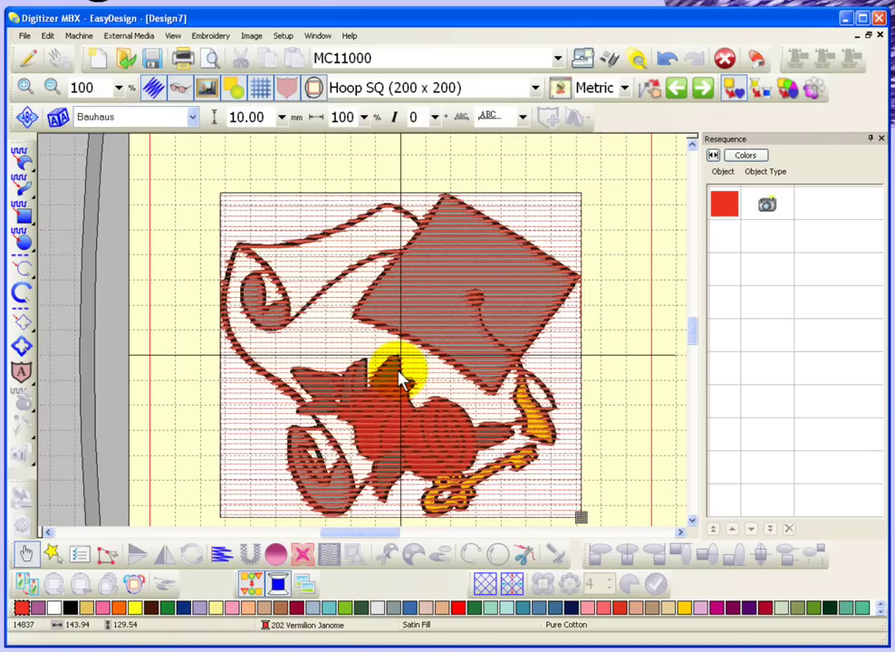
pyautogui.click(210, 91)
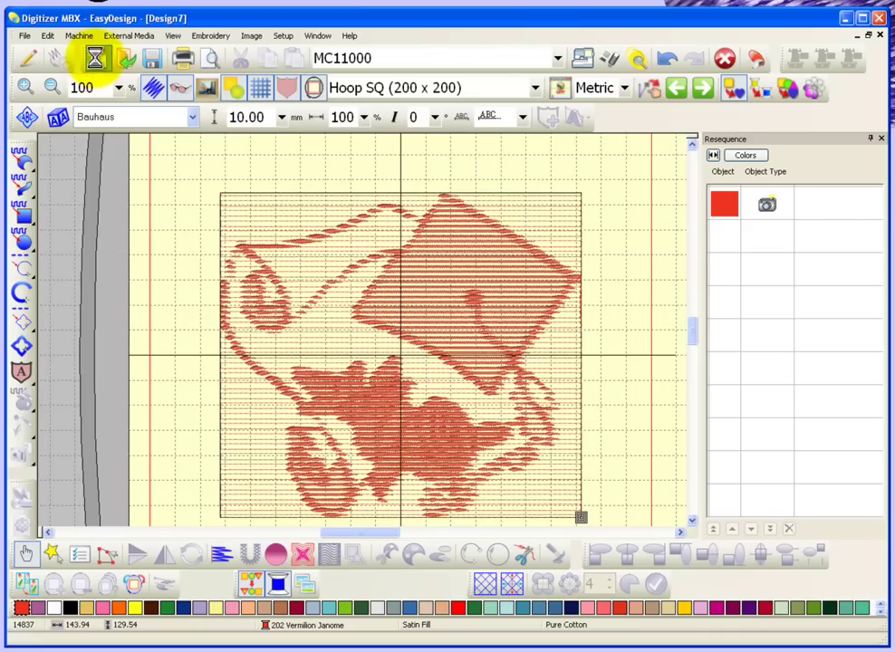
# Start a new design and insert DSC_0093 from the Desktop, with Files of type set to Jpeg.
pyautogui.click(97, 59)
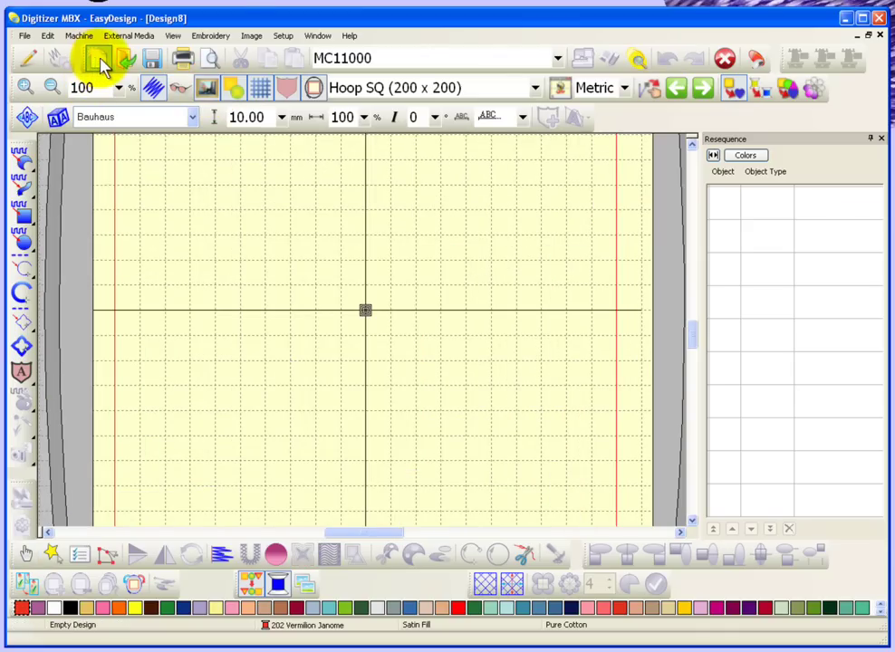
pyautogui.click(253, 38)
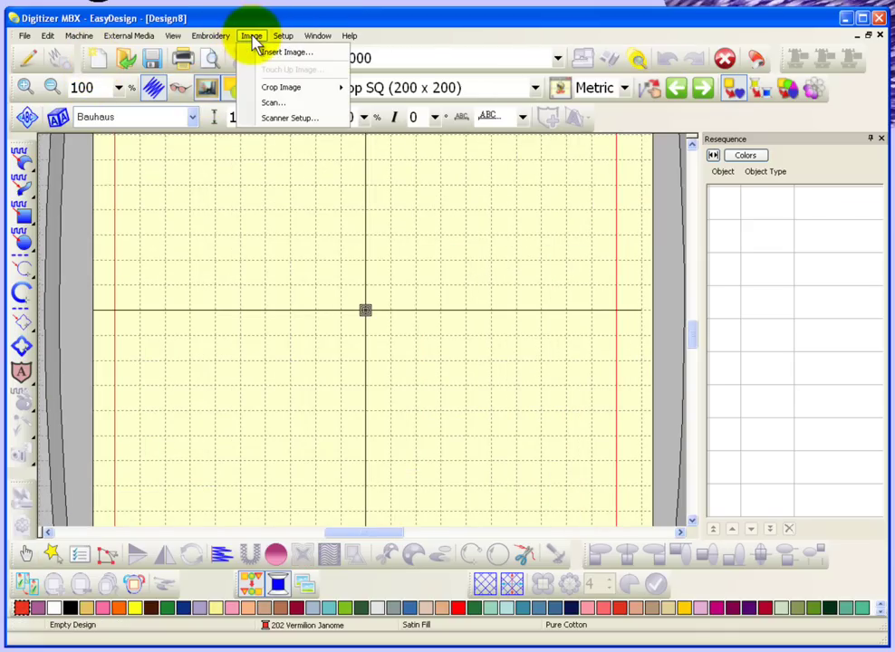
pyautogui.click(282, 55)
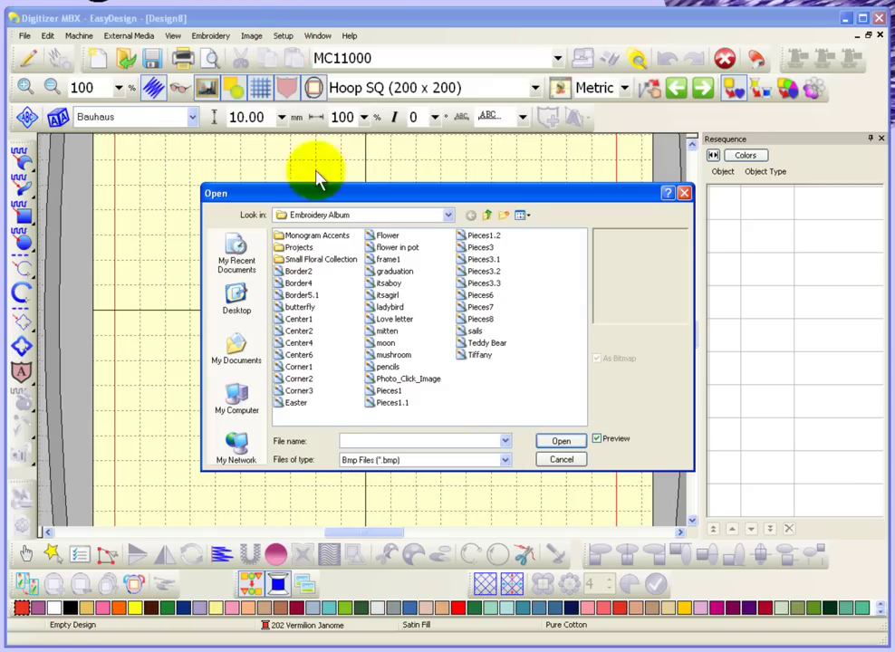
pyautogui.click(237, 307)
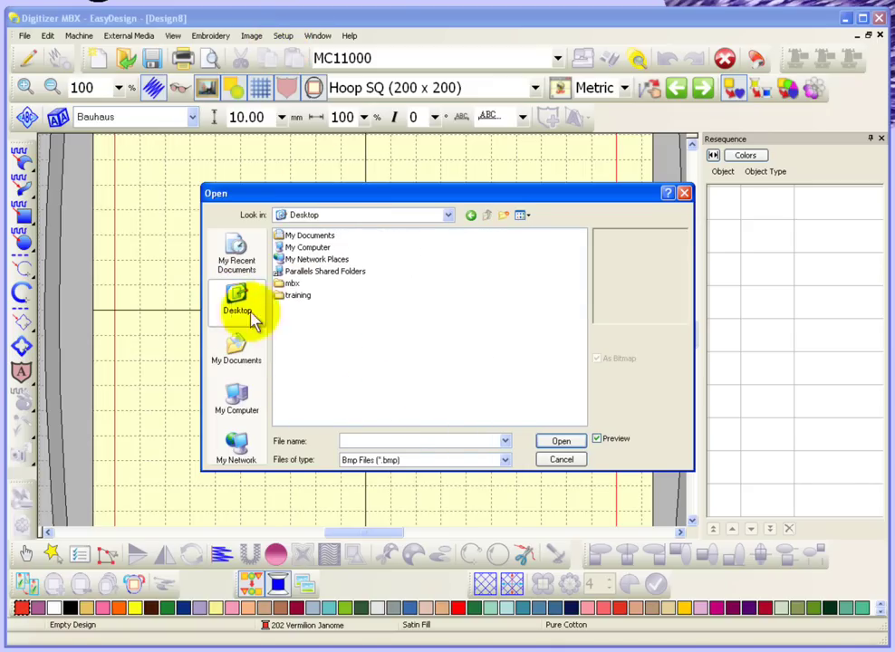
pyautogui.click(443, 465)
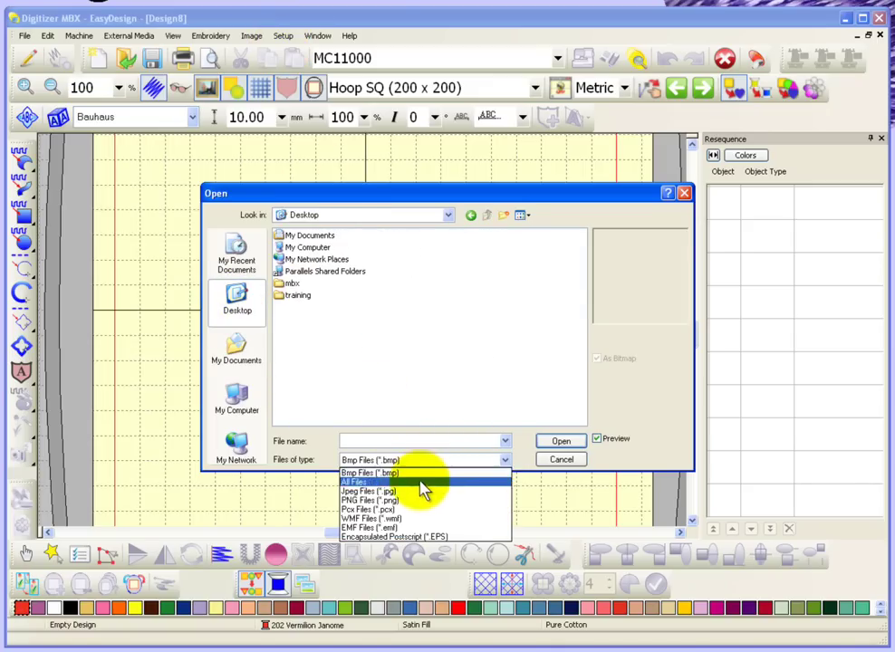
pyautogui.click(409, 489)
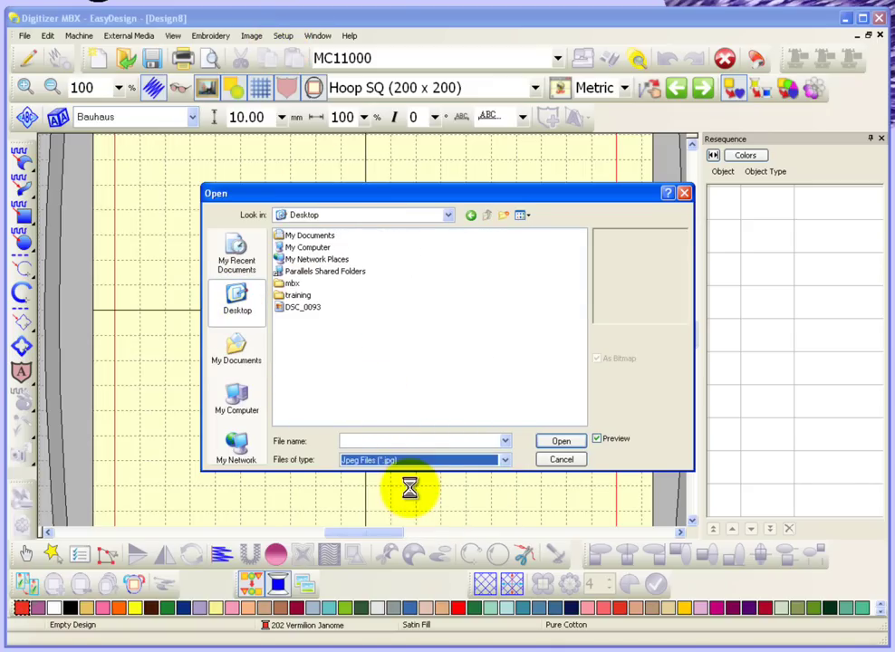
pyautogui.click(302, 308)
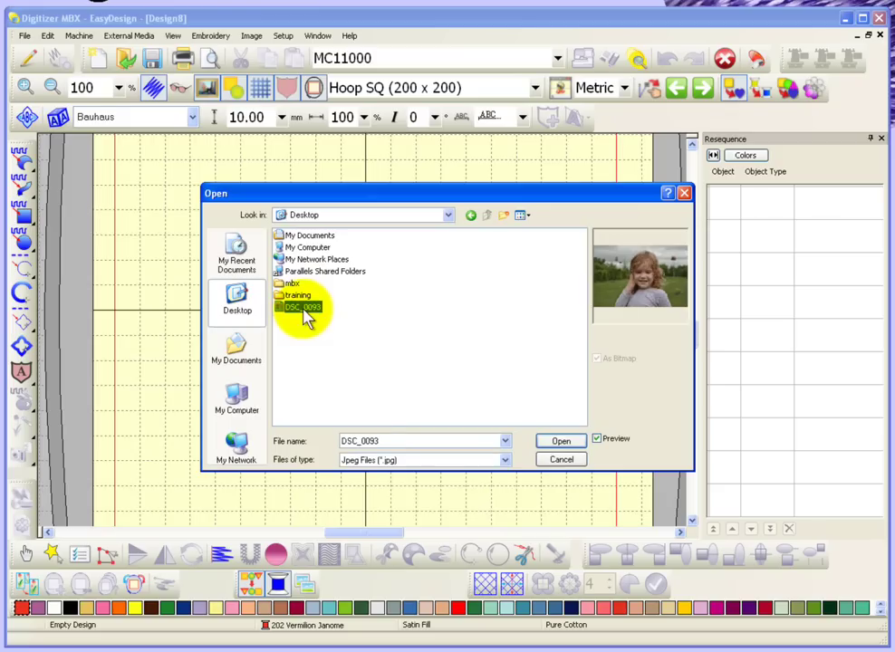
pyautogui.click(559, 441)
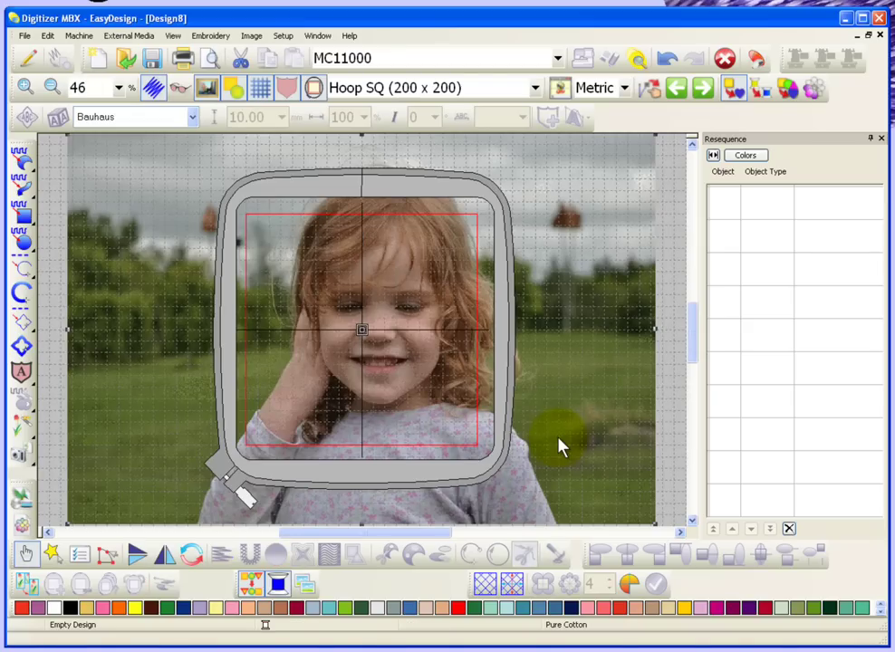
# Zoom out, shrink the DSC_0093 photo from its corner, and centre the girl's face in the hoop.
pyautogui.hotkey('shift', 'z')
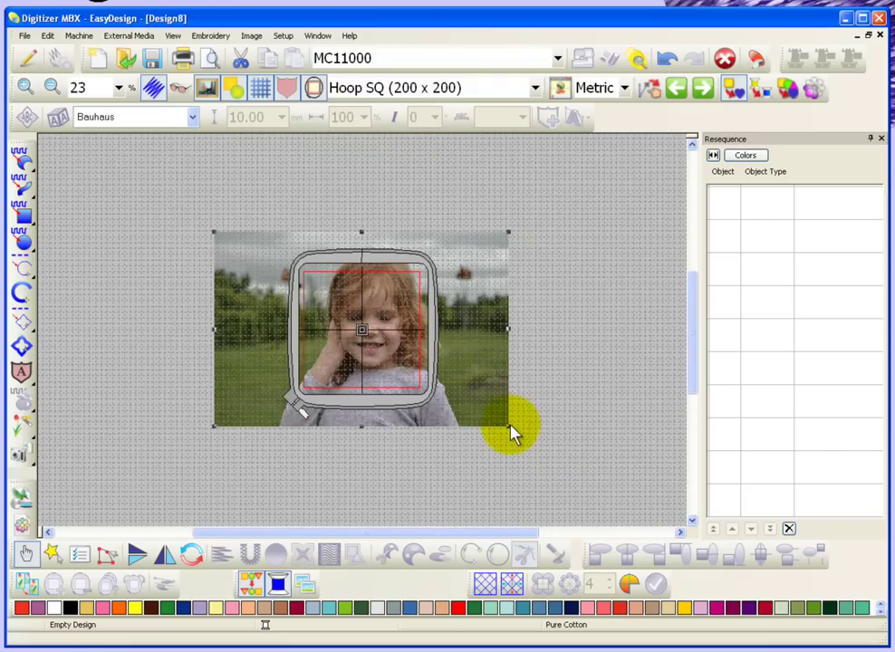
pyautogui.moveTo(508, 425); pyautogui.dragTo(419, 388)
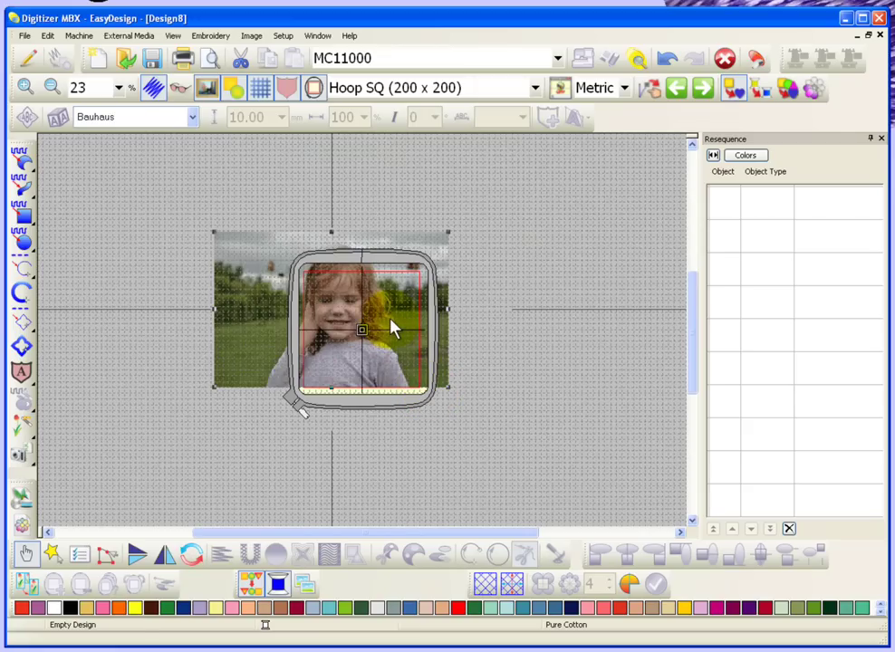
pyautogui.moveTo(392, 323); pyautogui.dragTo(420, 359)
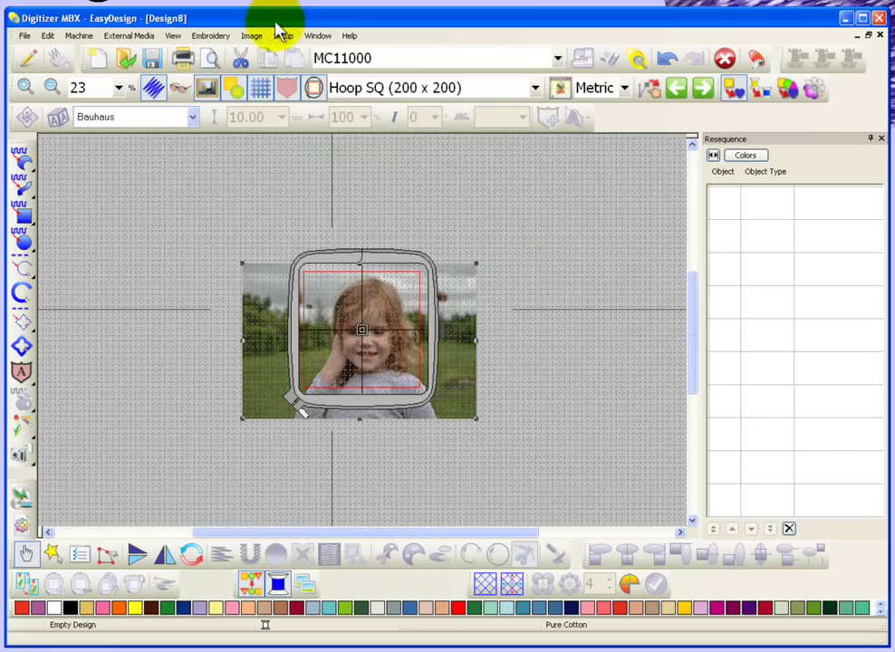
# Crop the girl's photo to a rectangle inside the hoop, then zoom in on it.
pyautogui.click(250, 36)
pyautogui.moveTo(295, 90)
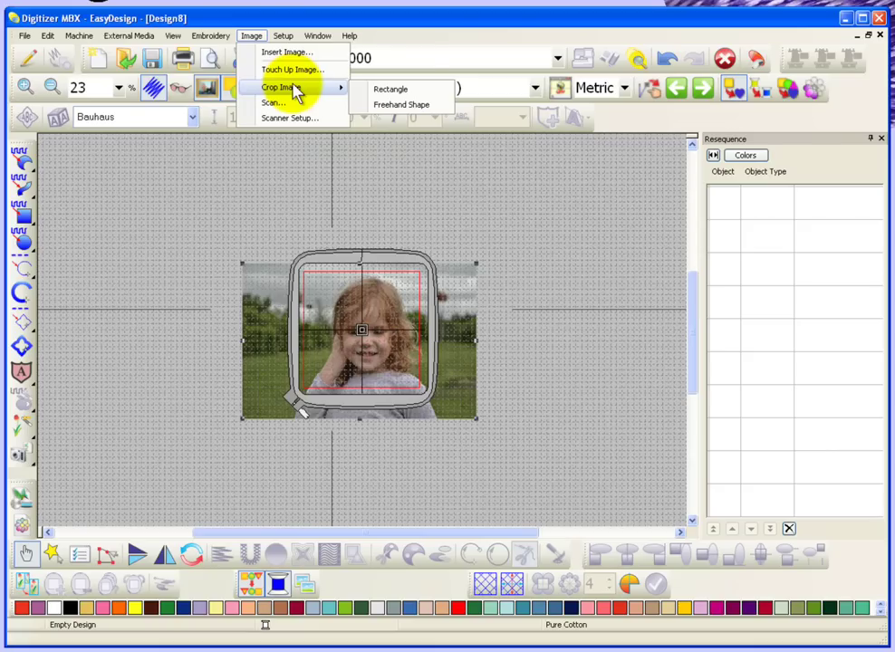
pyautogui.click(402, 89)
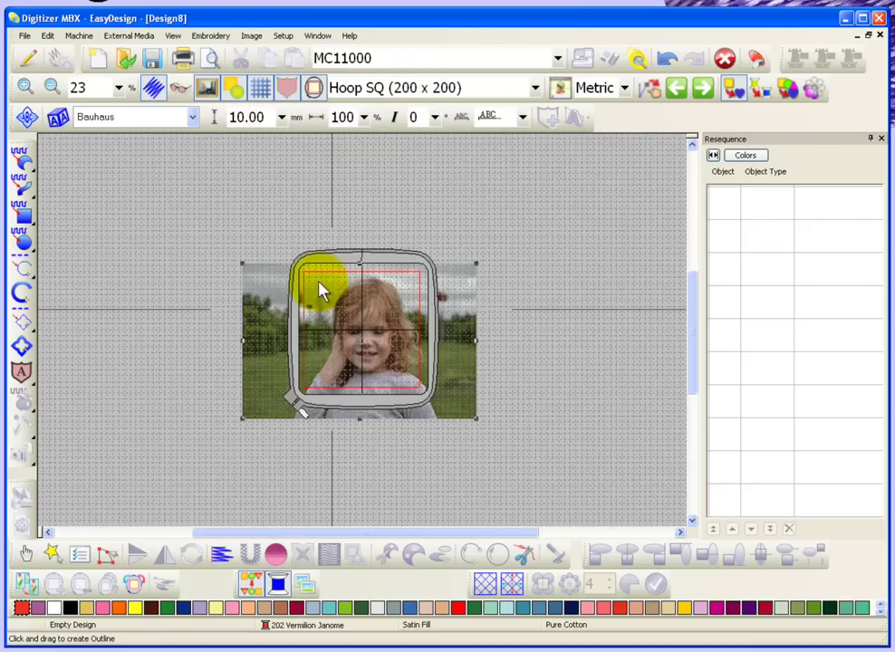
pyautogui.moveTo(312, 278); pyautogui.dragTo(418, 391)
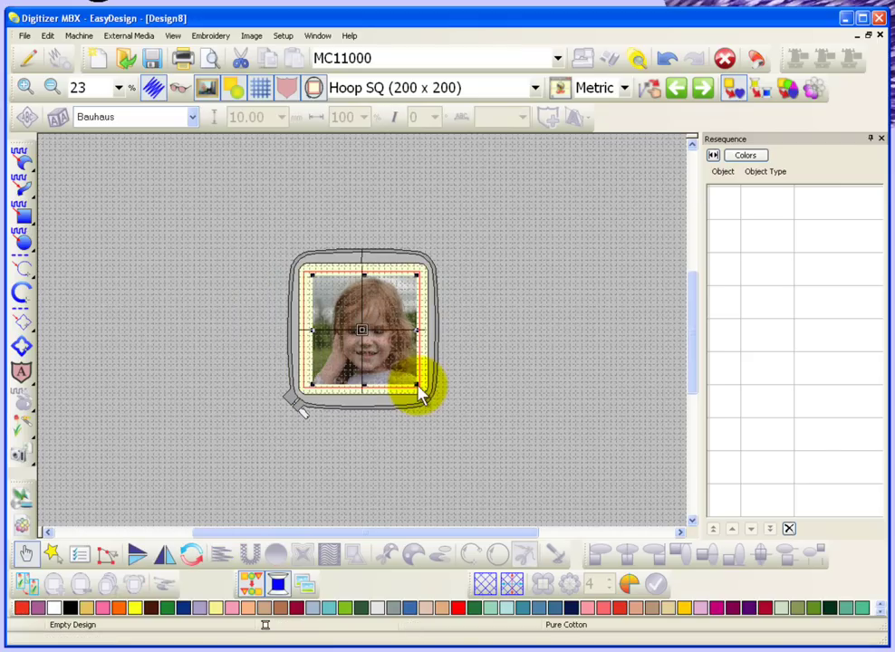
pyautogui.click(298, 286)
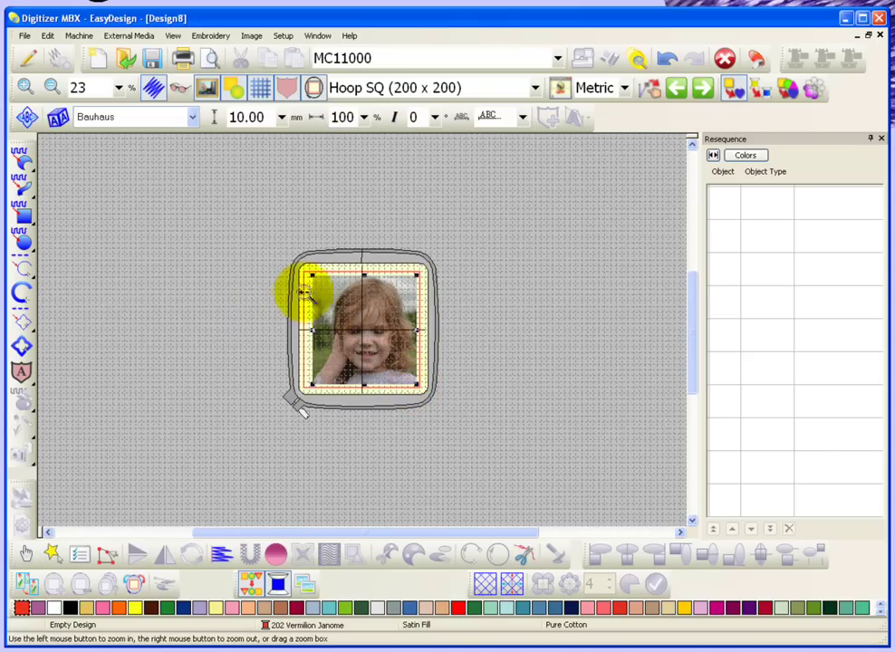
pyautogui.moveTo(405, 385); pyautogui.dragTo(420, 393)
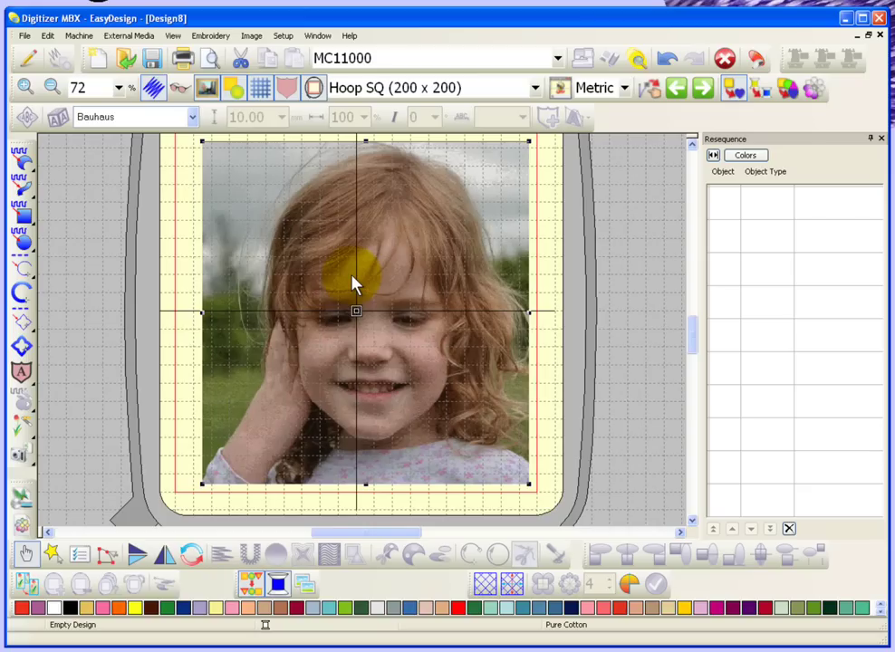
# Convert the photo with Photo Click at Extra High resolution and 60° grain angle, giving 88254 stitches.
pyautogui.click(21, 454)
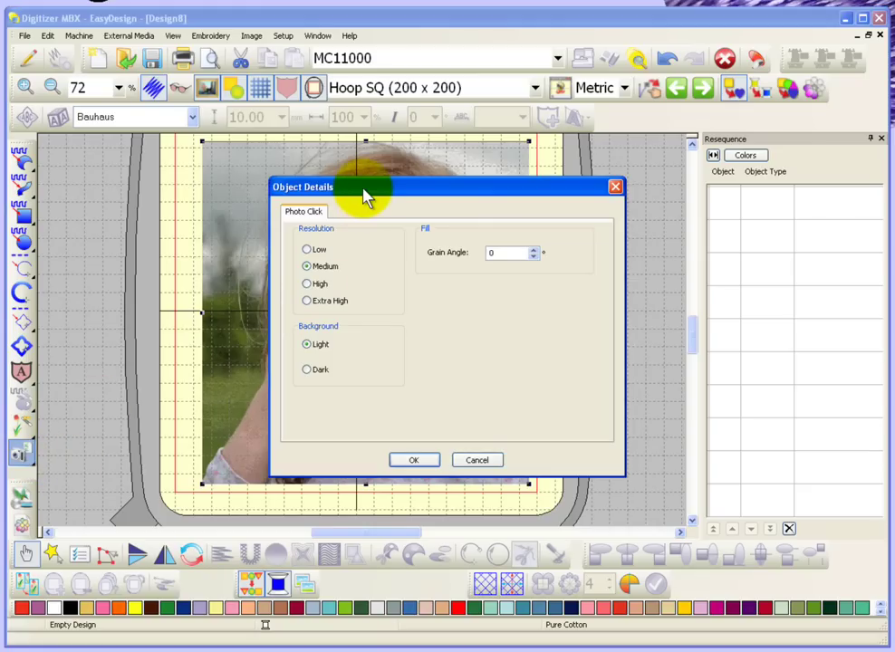
pyautogui.moveTo(364, 191); pyautogui.dragTo(535, 169)
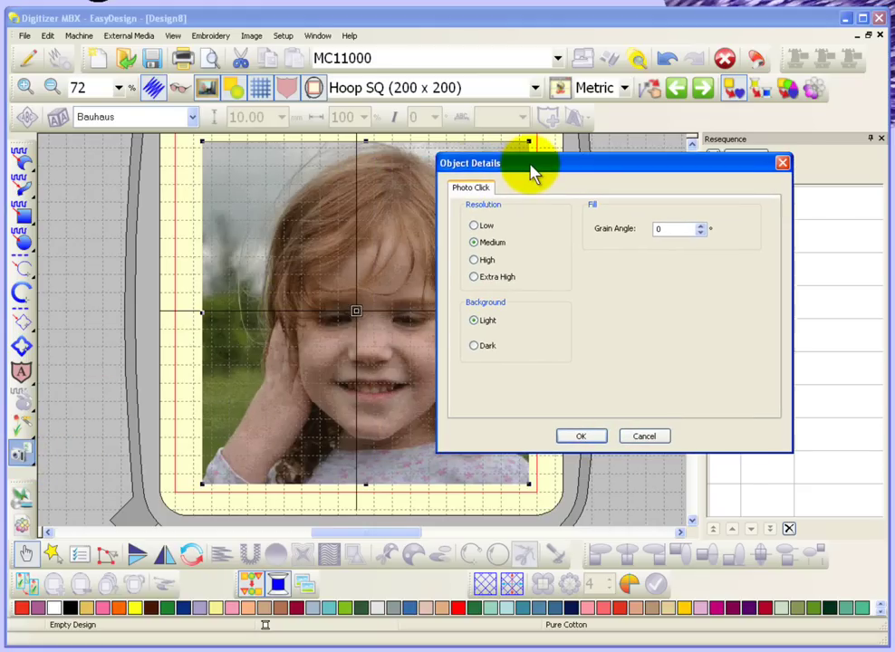
pyautogui.click(475, 278)
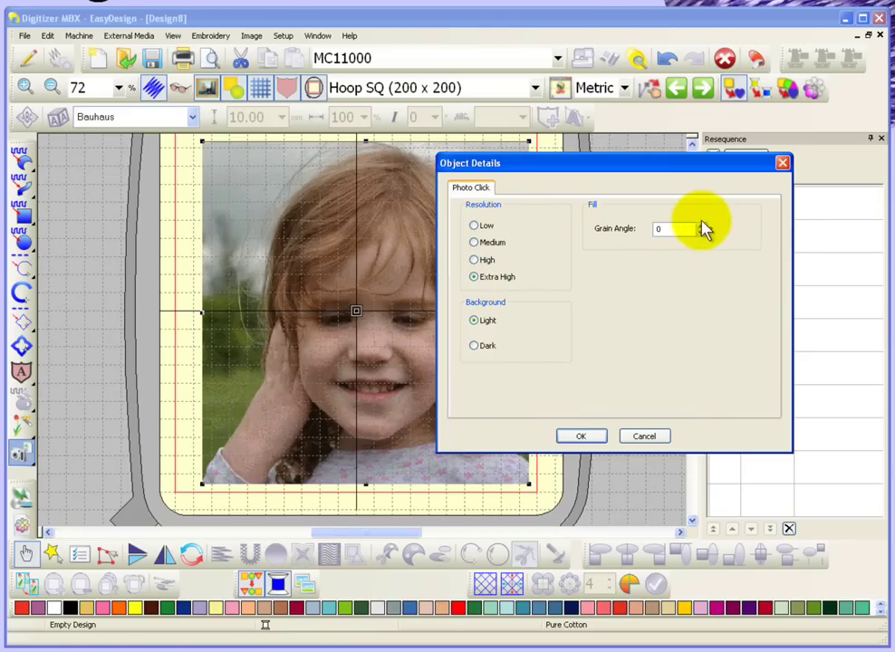
pyautogui.doubleClick(669, 228)
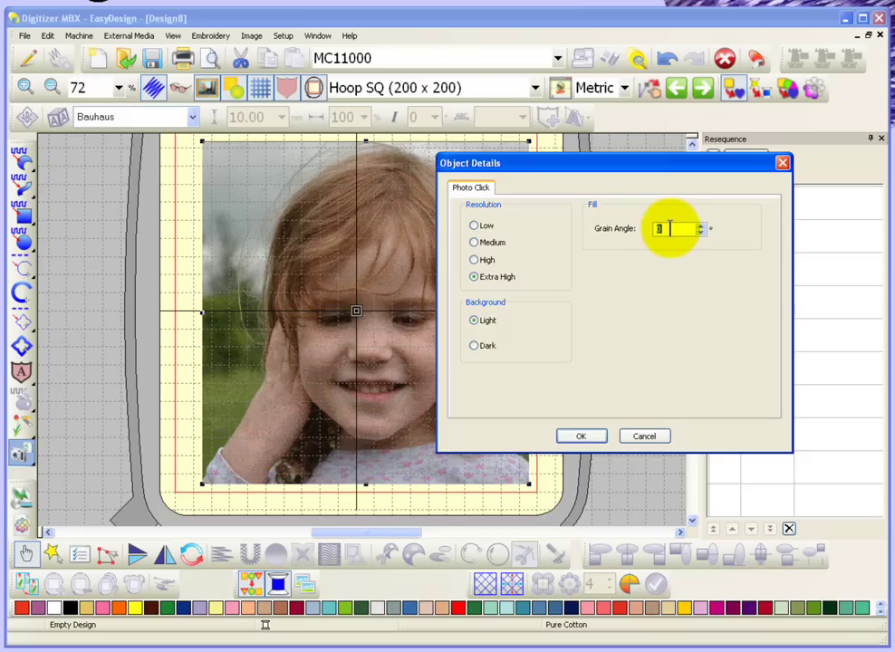
pyautogui.write('60')
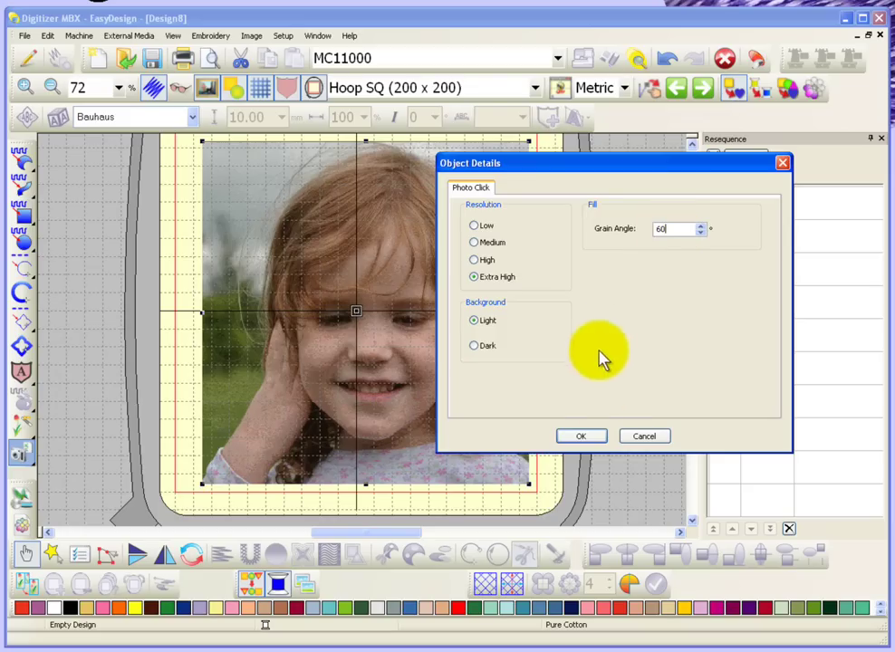
pyautogui.click(582, 439)
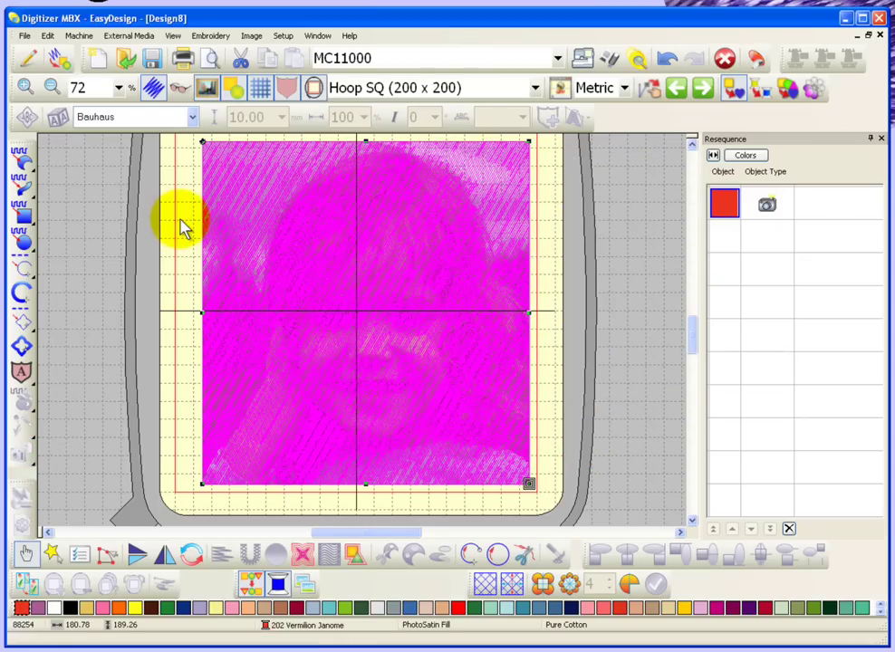
# Make the stitches transparent over the photo and zoom in on the girl's face.
pyautogui.click(181, 226)
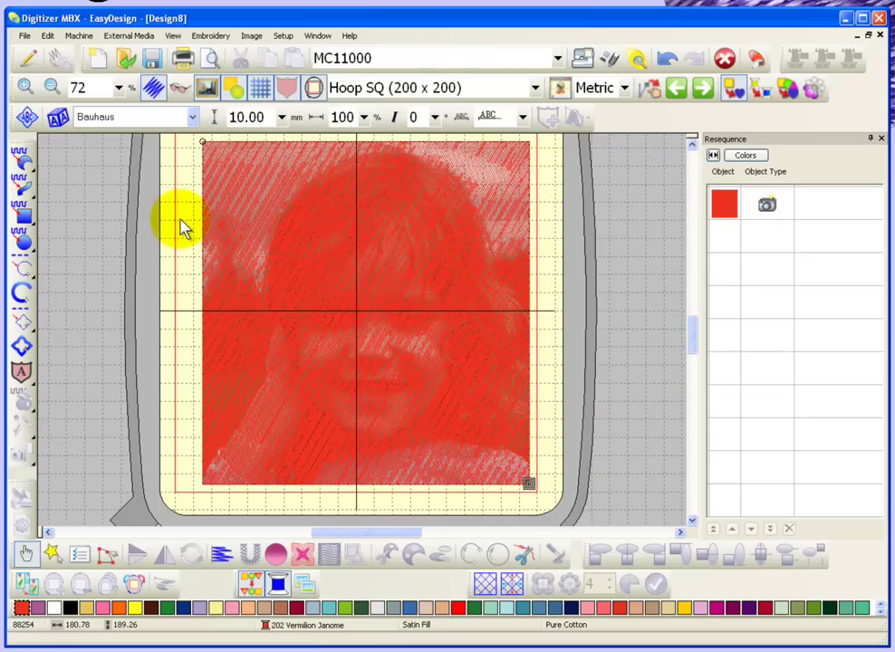
pyautogui.click(180, 88)
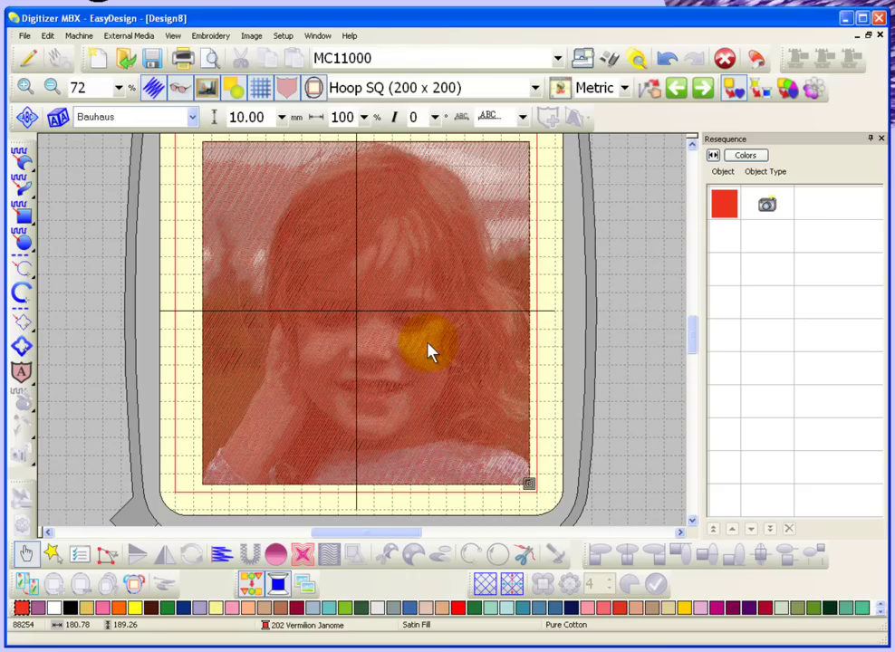
pyautogui.press('z')
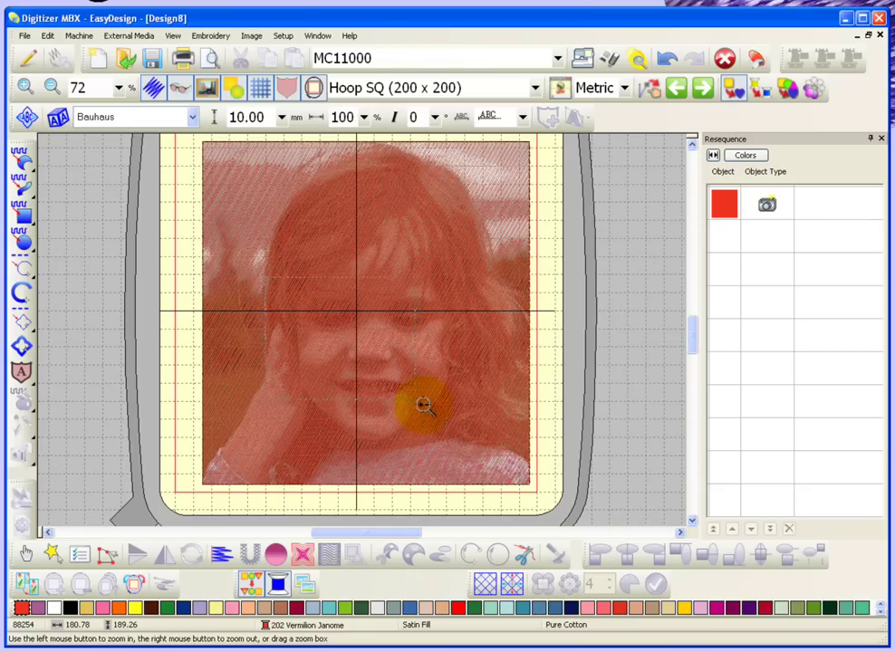
pyautogui.click(466, 426)
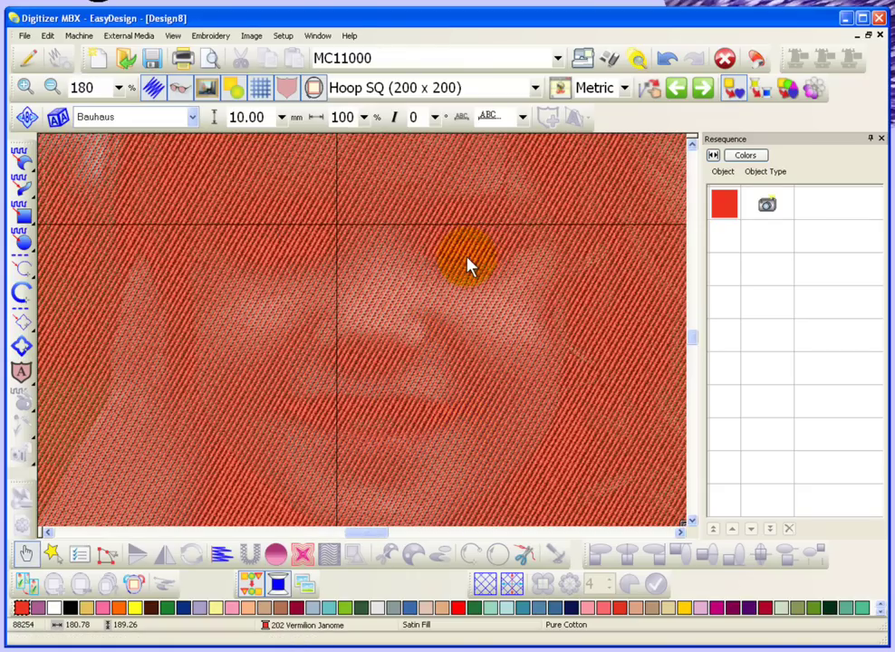
# Turn off image display, zoom out to the whole design, then zoom in close on the stitches.
pyautogui.click(207, 90)
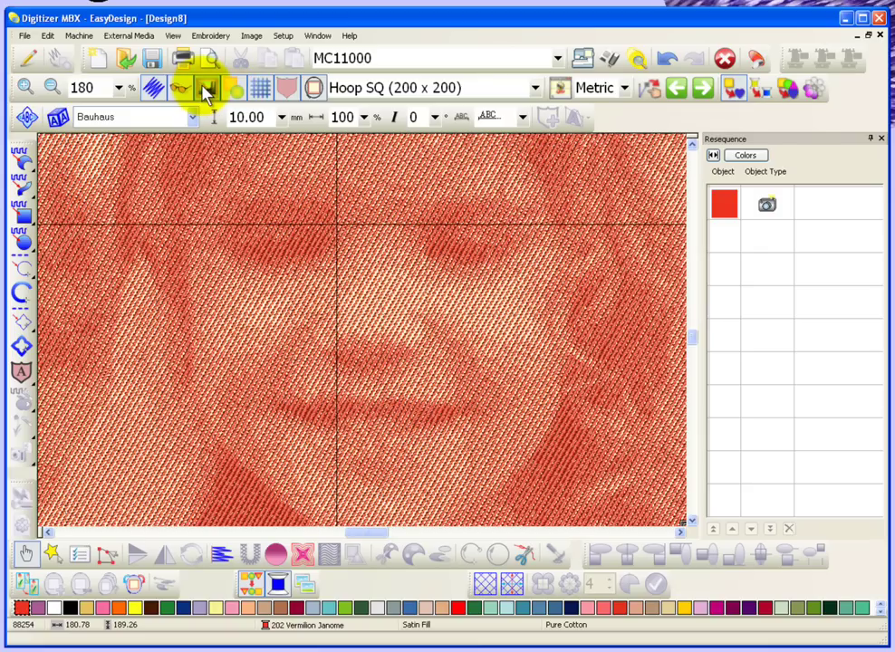
pyautogui.hotkey('shift', 'z')
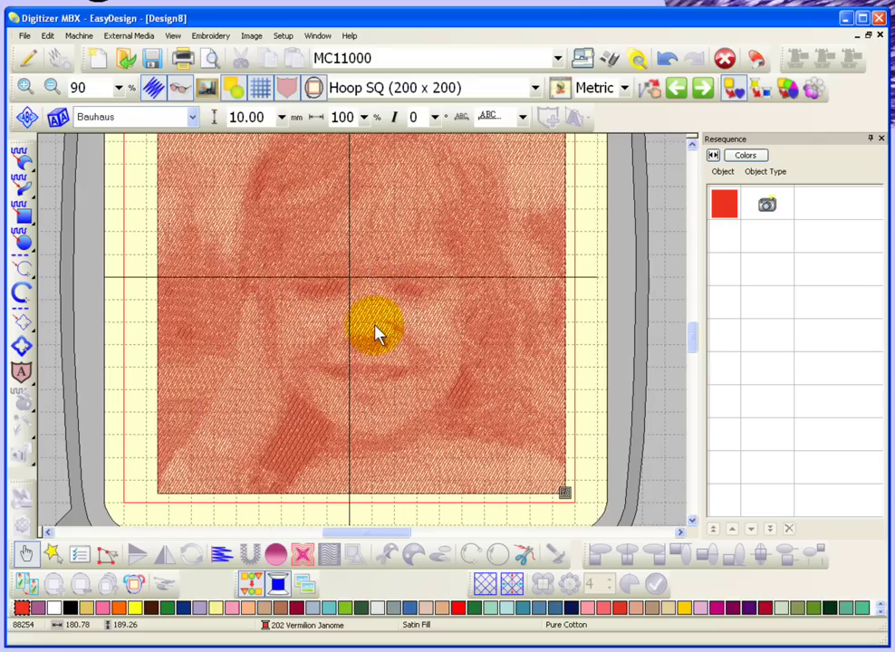
pyautogui.click(487, 460)
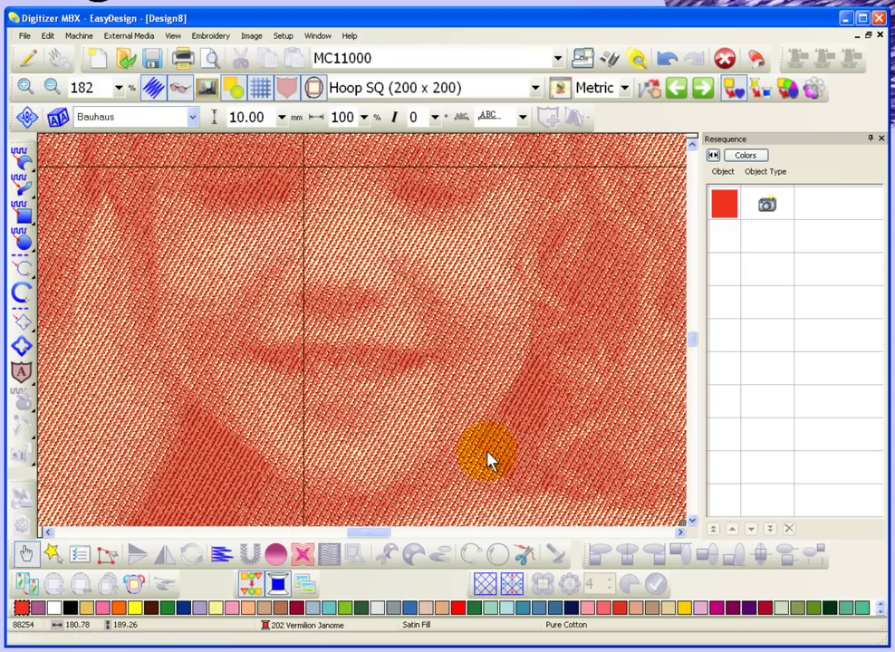
# Change the portrait's Photo Click settings to High resolution and 25° grain angle, giving 59258 stitches.
pyautogui.doubleClick(385, 271)
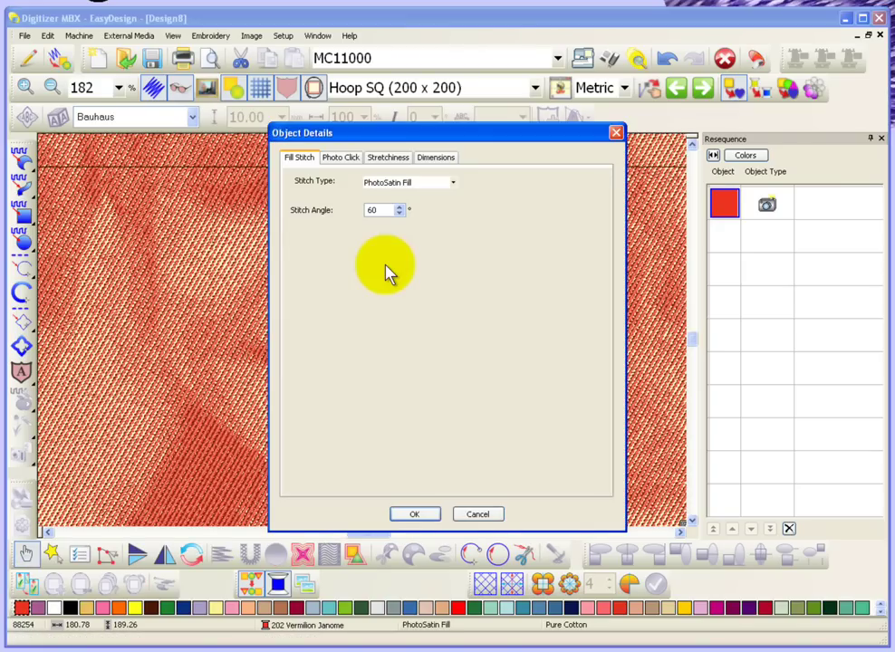
pyautogui.click(344, 160)
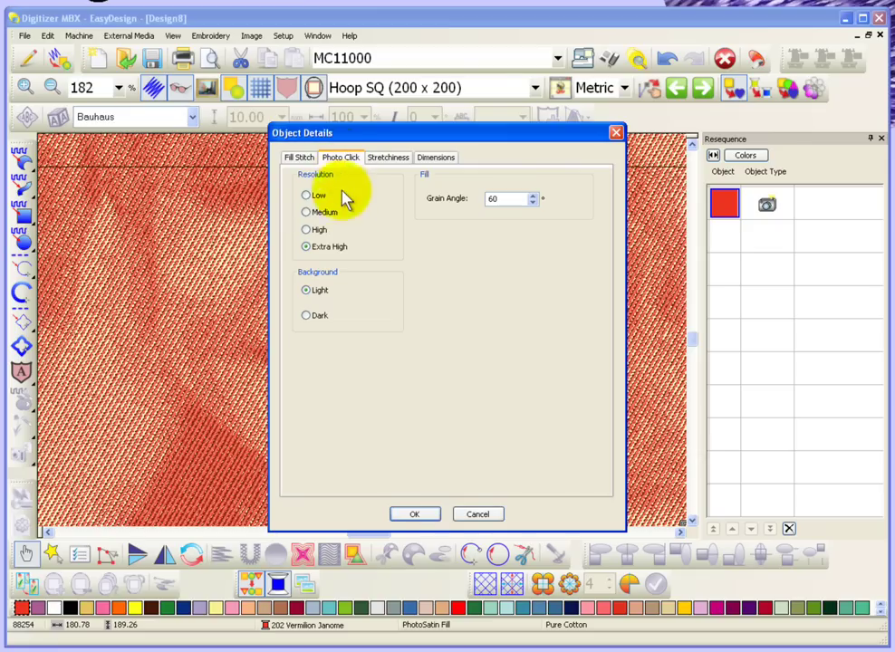
pyautogui.click(310, 232)
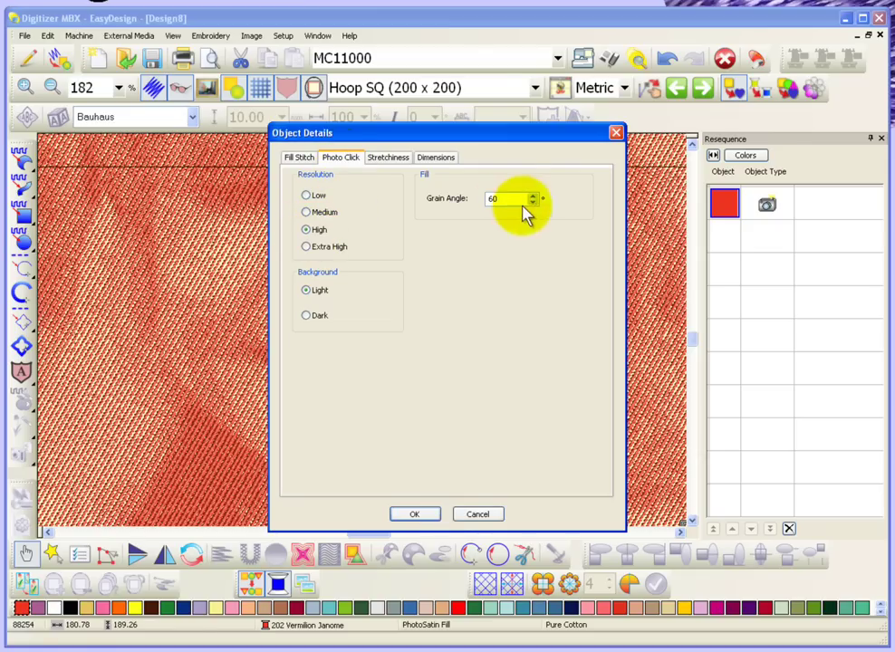
pyautogui.doubleClick(504, 199)
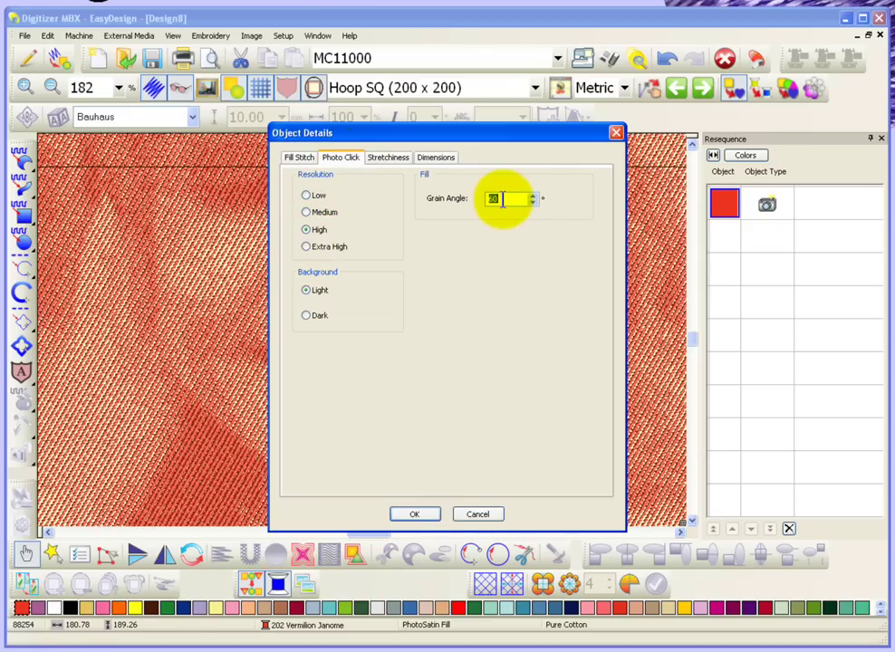
pyautogui.write('24')
pyautogui.press('BackSpace')
pyautogui.write('5')
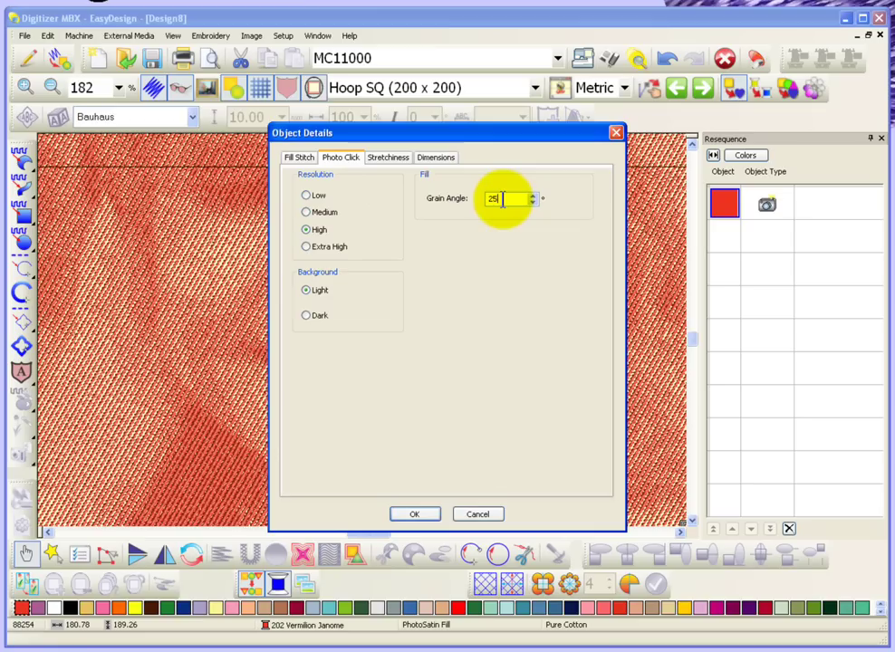
pyautogui.click(415, 513)
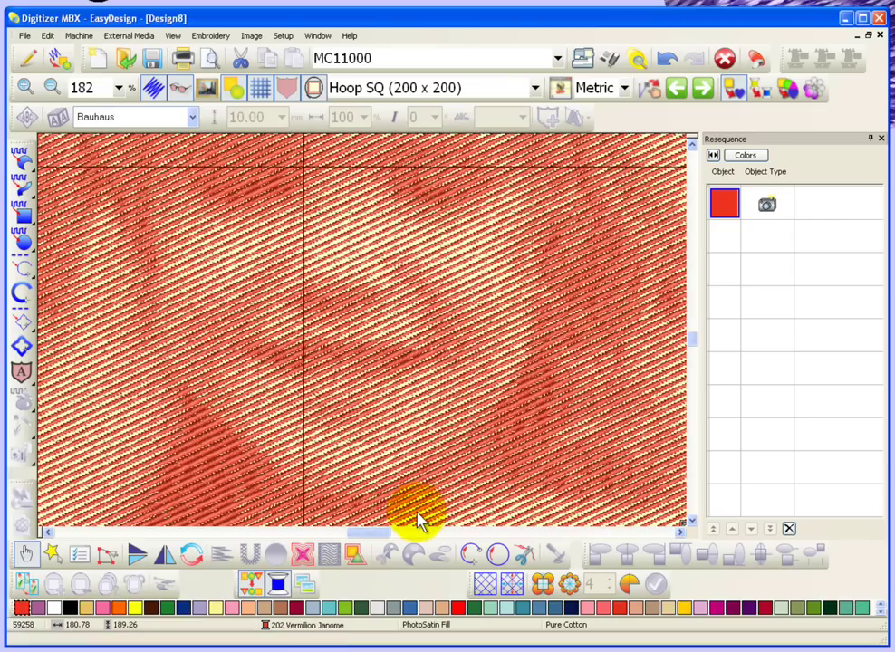
pyautogui.hotkey('shift', 'z')
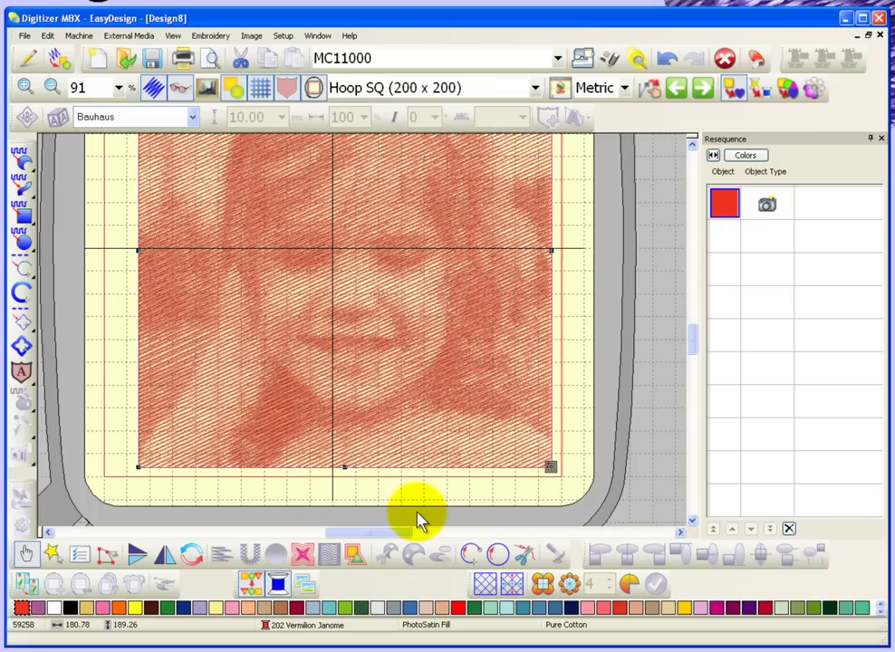
pyautogui.click(573, 201)
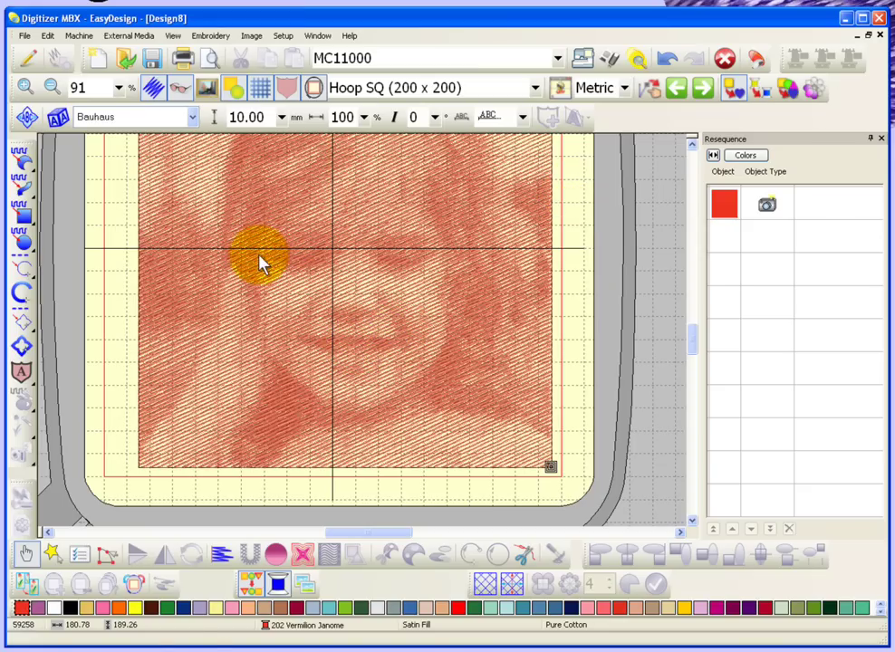
pyautogui.press('z')
pyautogui.moveTo(254, 253); pyautogui.dragTo(403, 362)
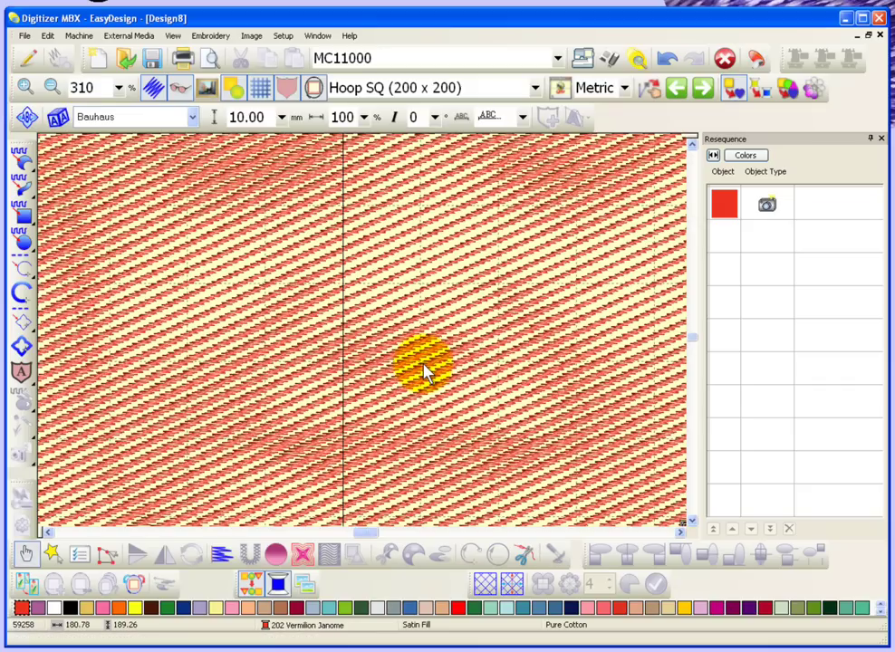
pyautogui.hotkey('shift', 'z')
pyautogui.hotkey('shift', 'z')
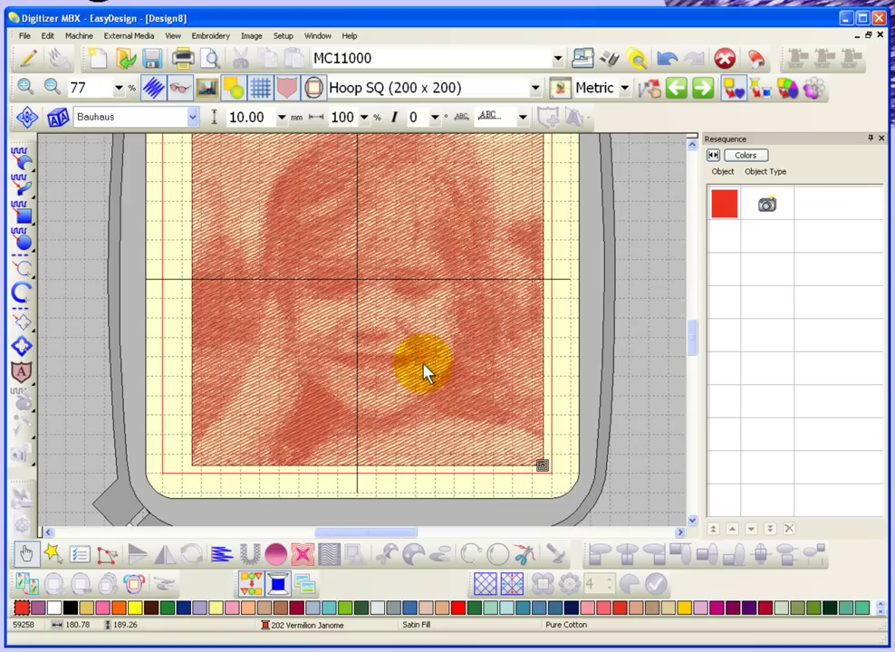